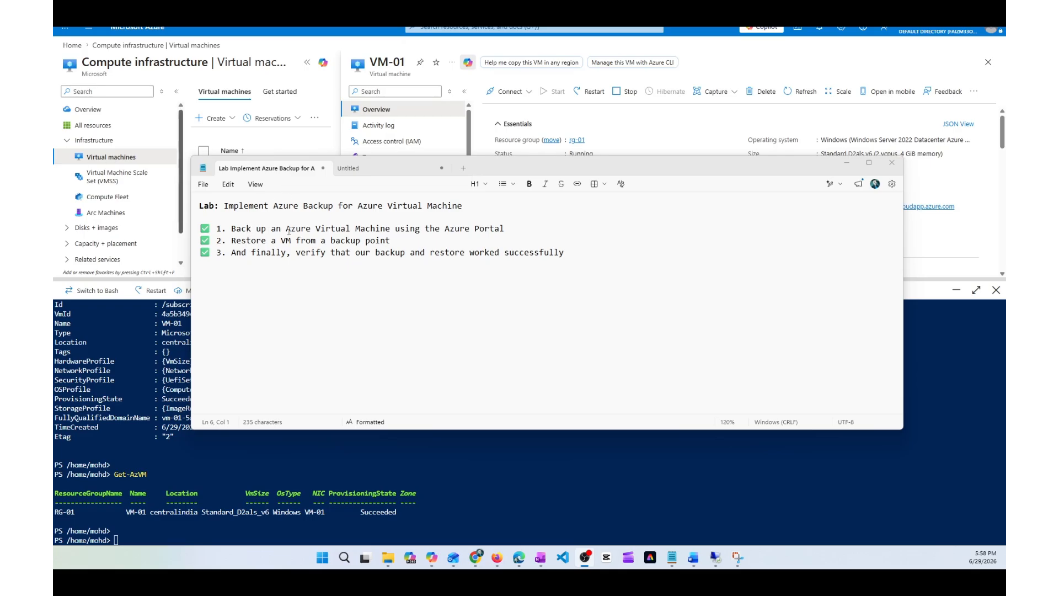
- Review the three lab objectives in the notes, covering VM backup, restore and verification, and put the notes away
left_click_drag(247, 229, 506, 230)
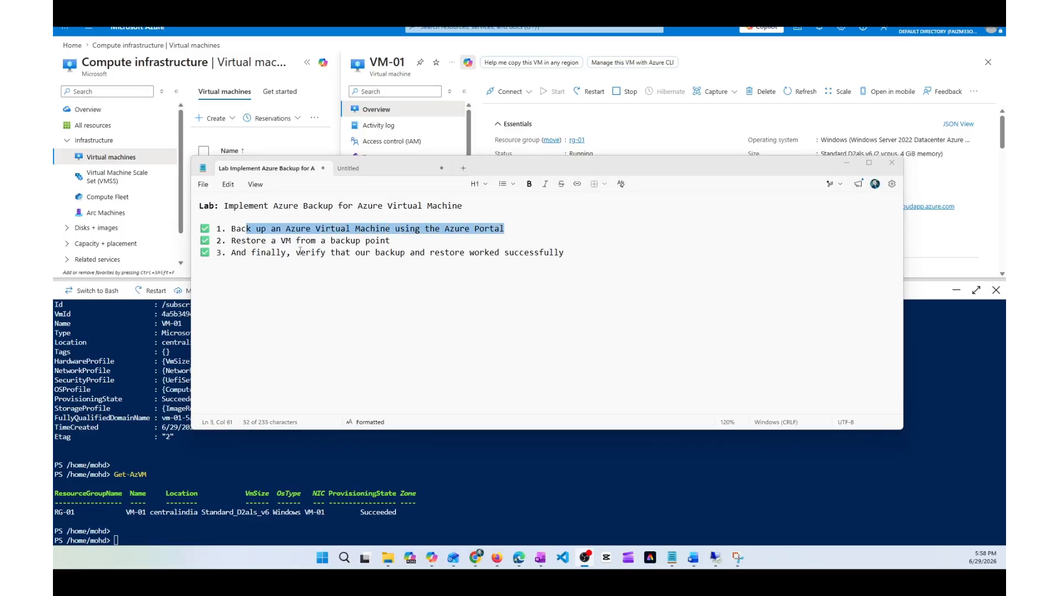
left_click_drag(249, 241, 390, 244)
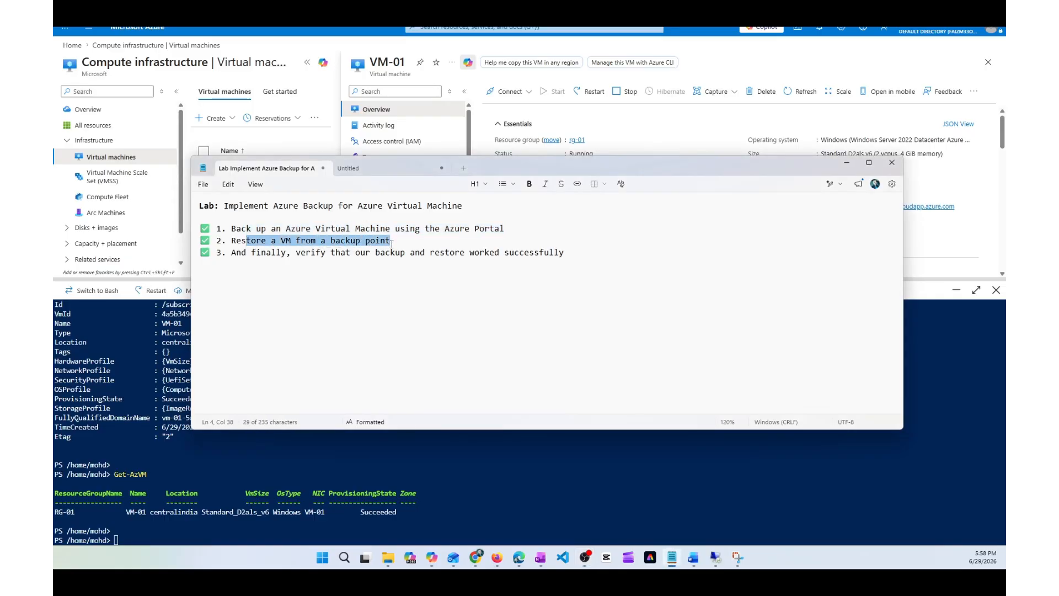
left_click(329, 280)
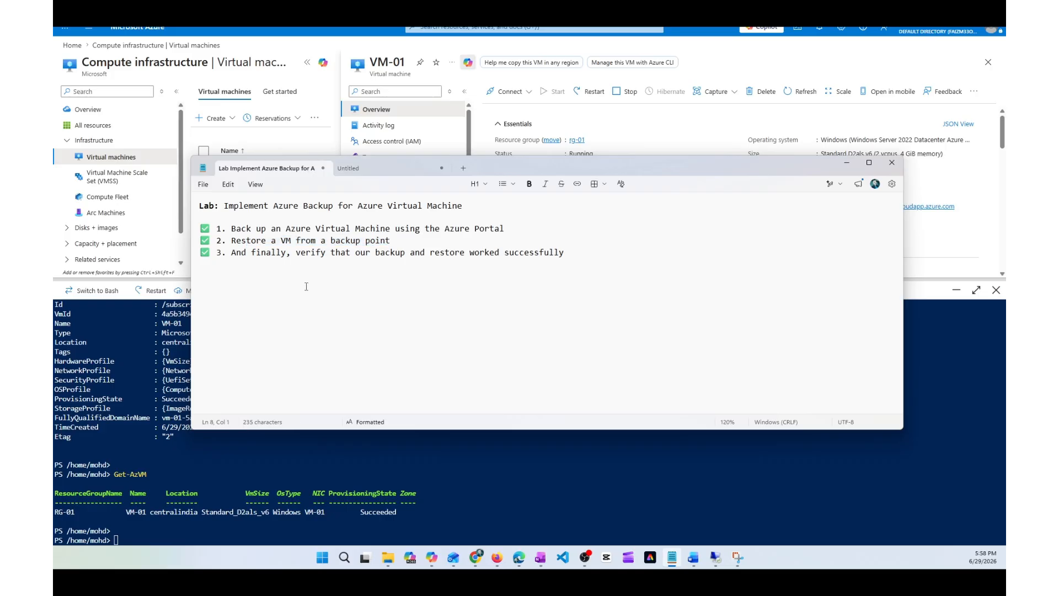
left_click_drag(252, 252, 561, 253)
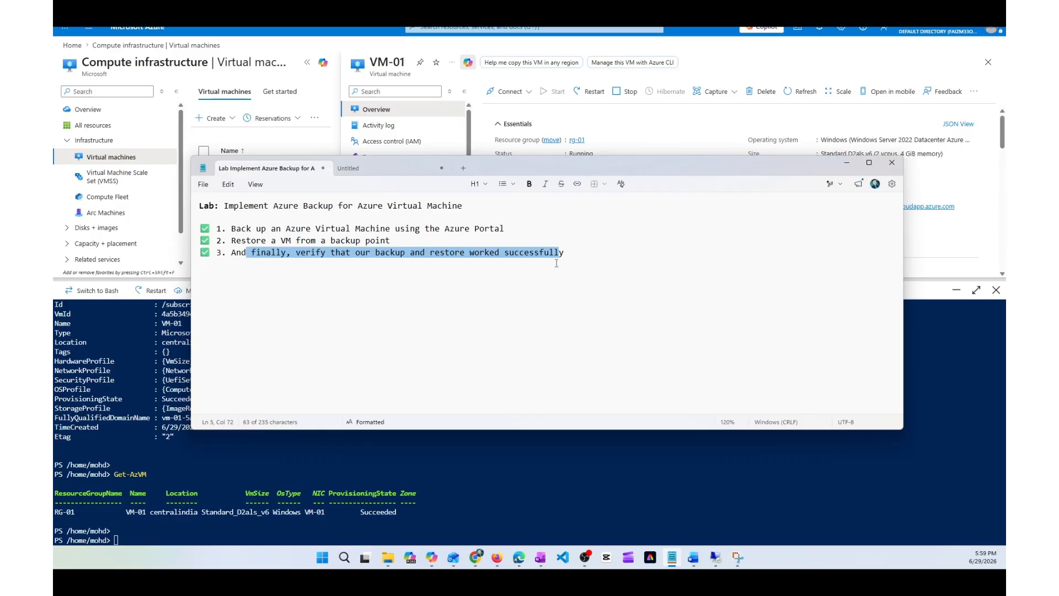
left_click(847, 162)
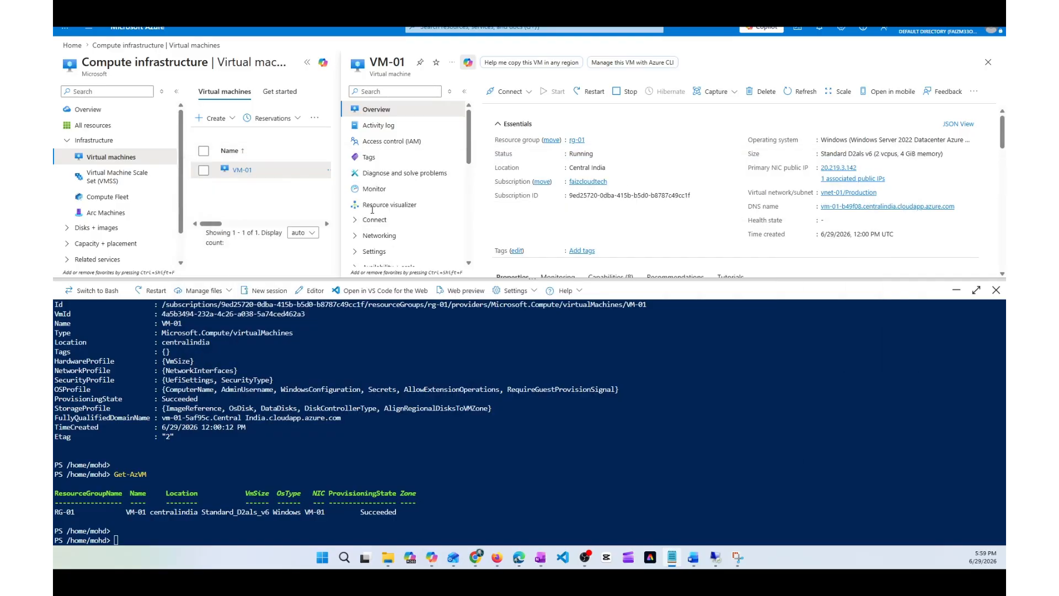
- Collapse the Cloud Shell and open the Backup settings of the VM-01 virtual machine
left_click(958, 292)
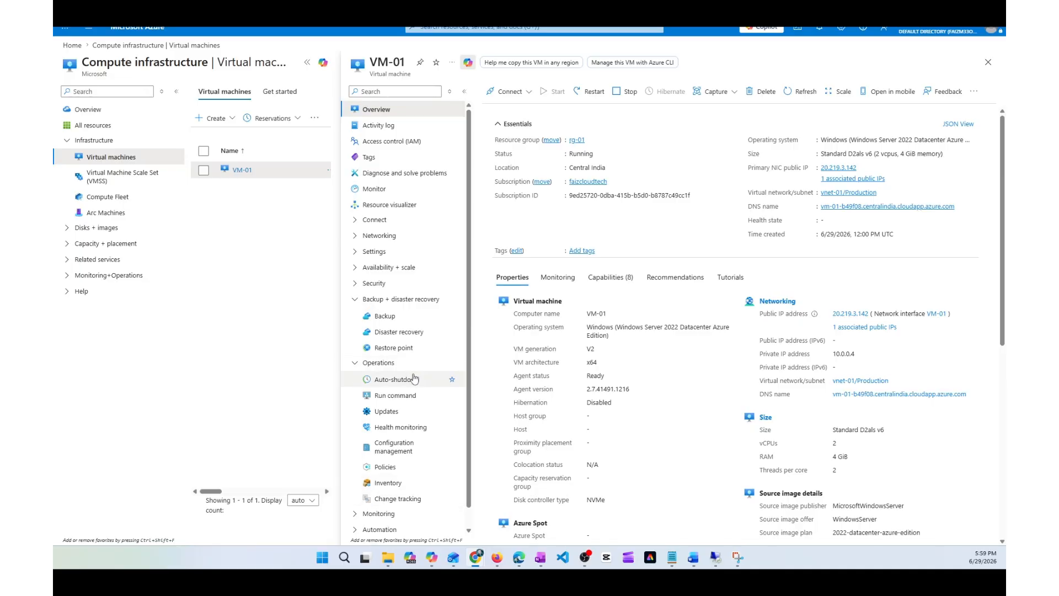
scroll(415, 378, "down", 1)
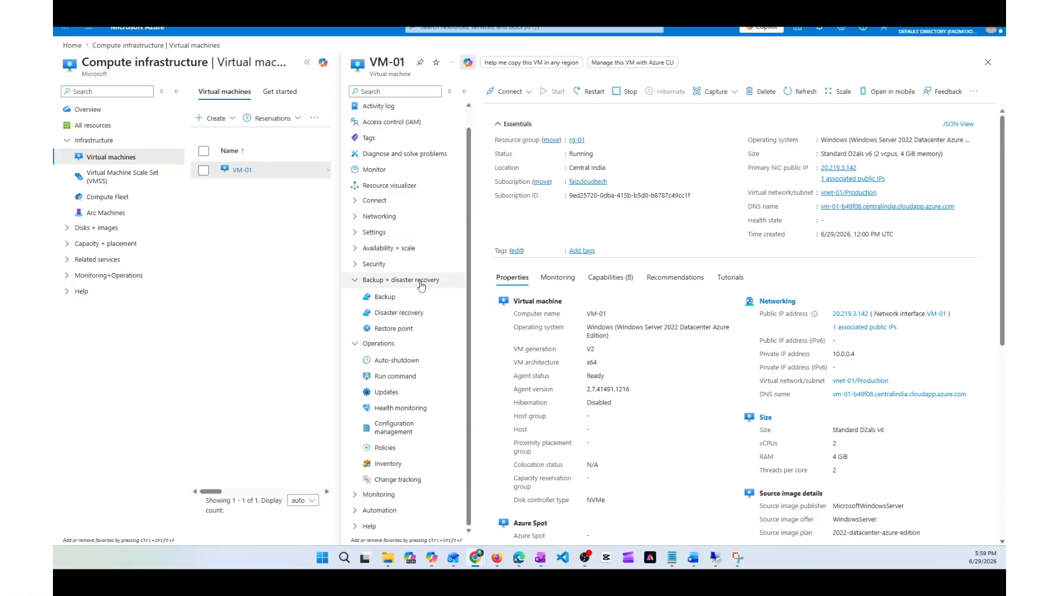
left_click(384, 298)
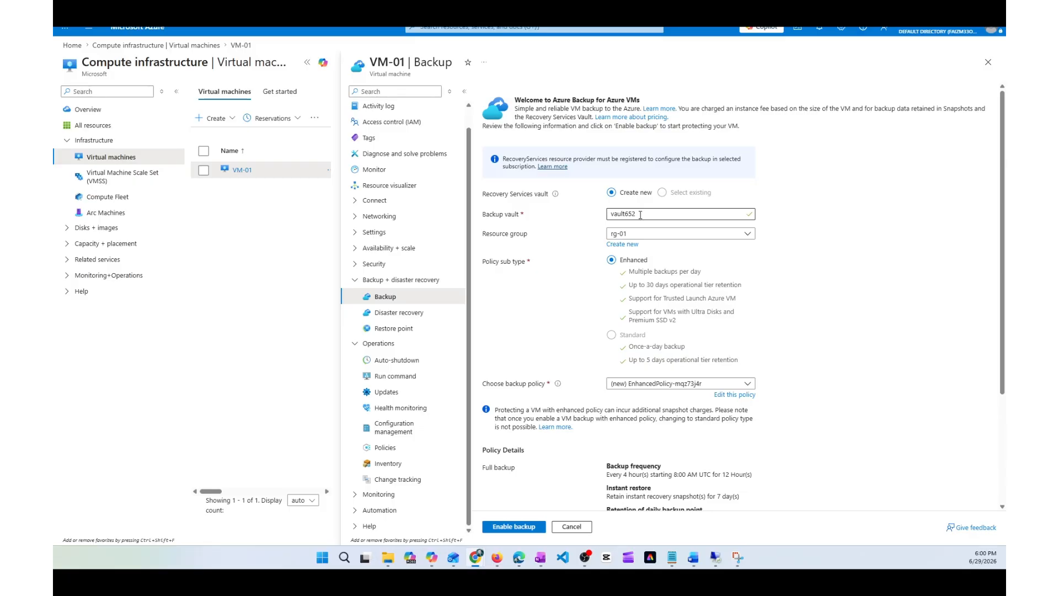
- Name the new Recovery Services vault mybackup-vault and select rg-01 as its resource group
left_click_drag(640, 215, 626, 213)
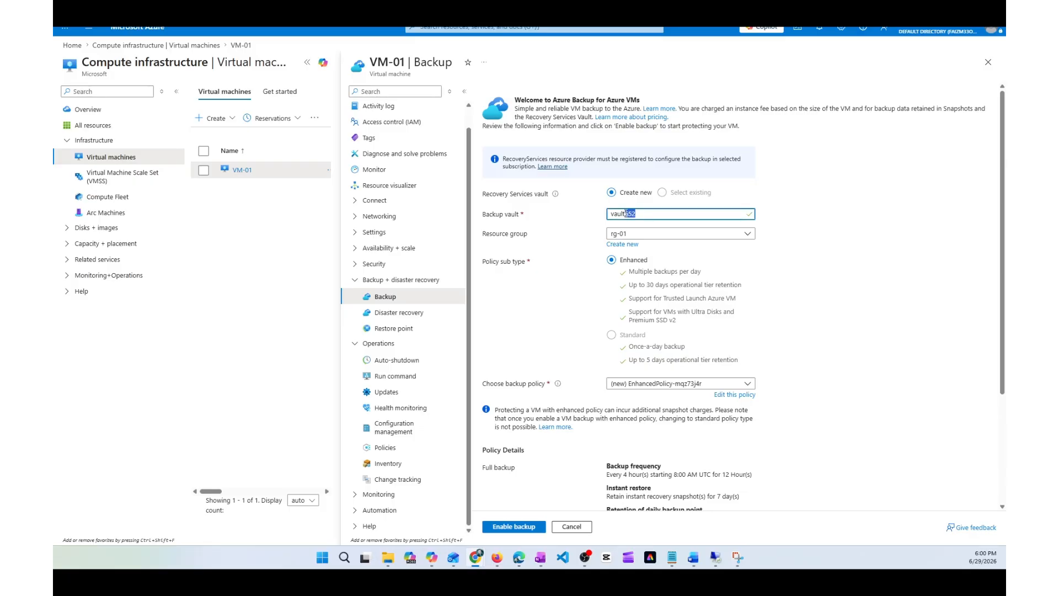
key("BackSpace")
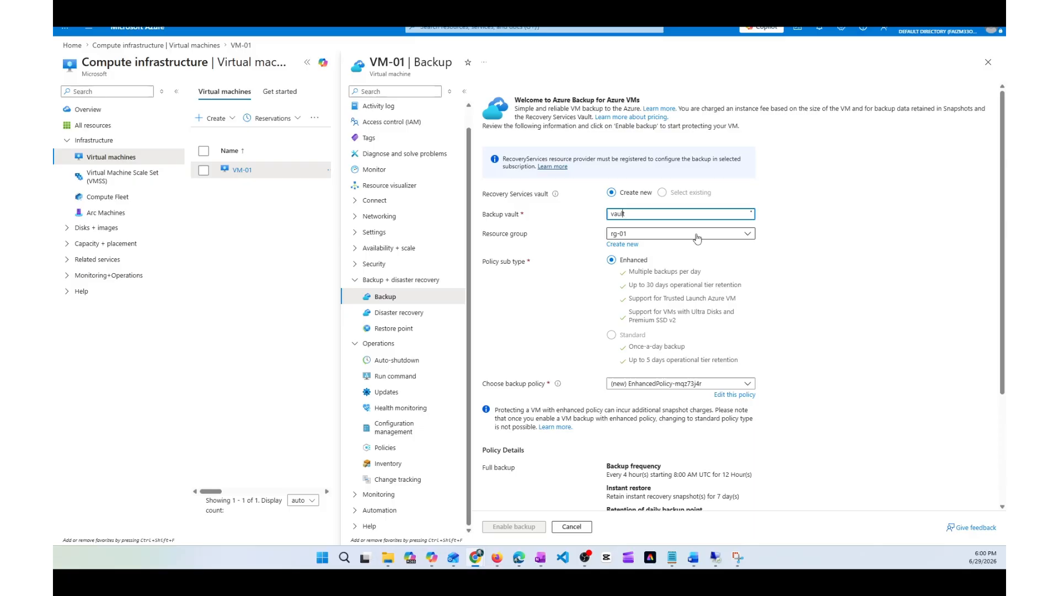
key("Home")
type("myback")
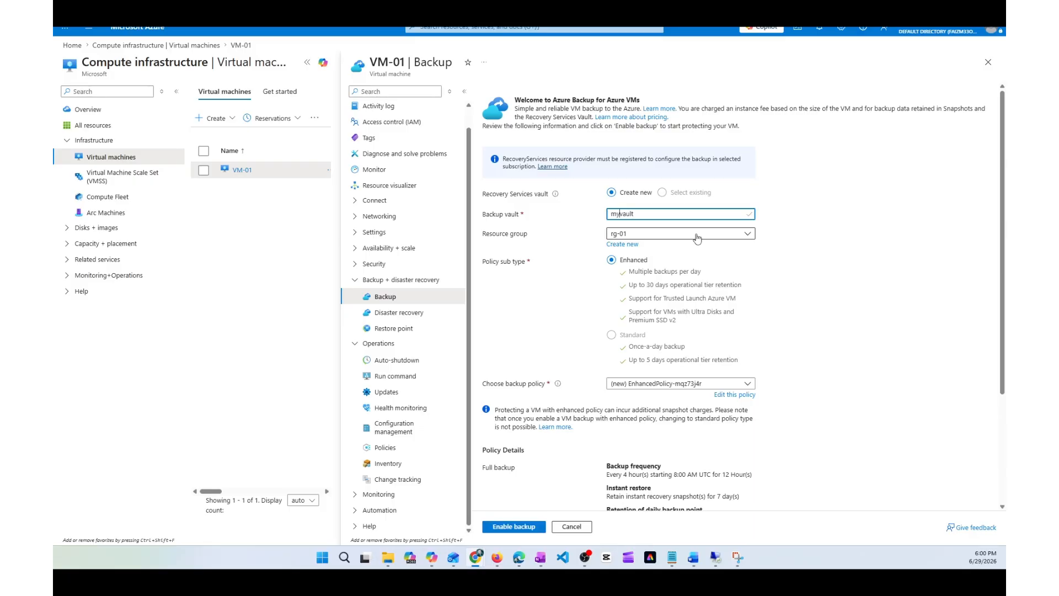
type("up")
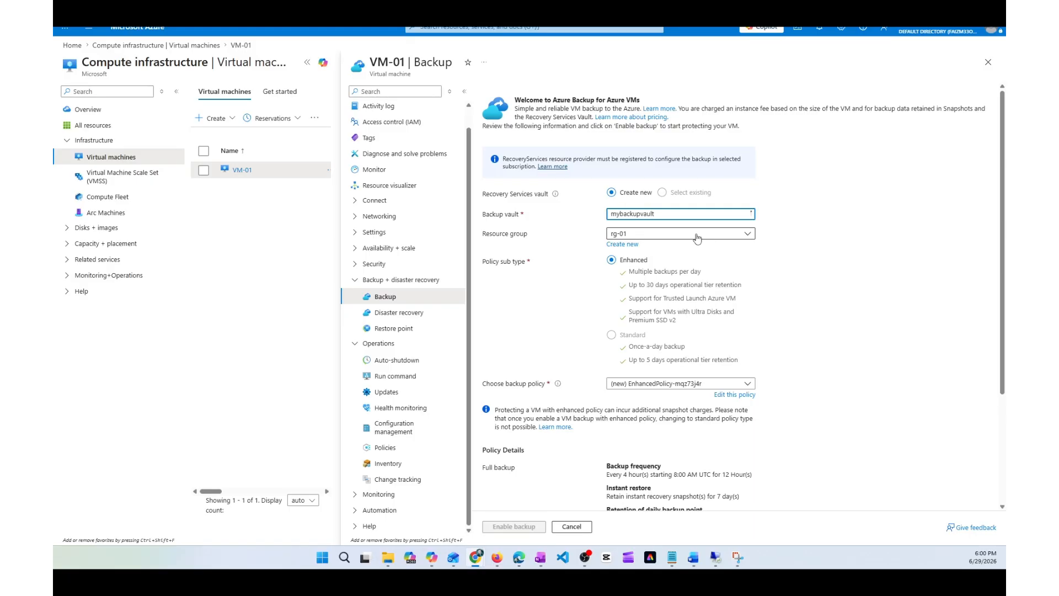
type("-")
left_click(717, 236)
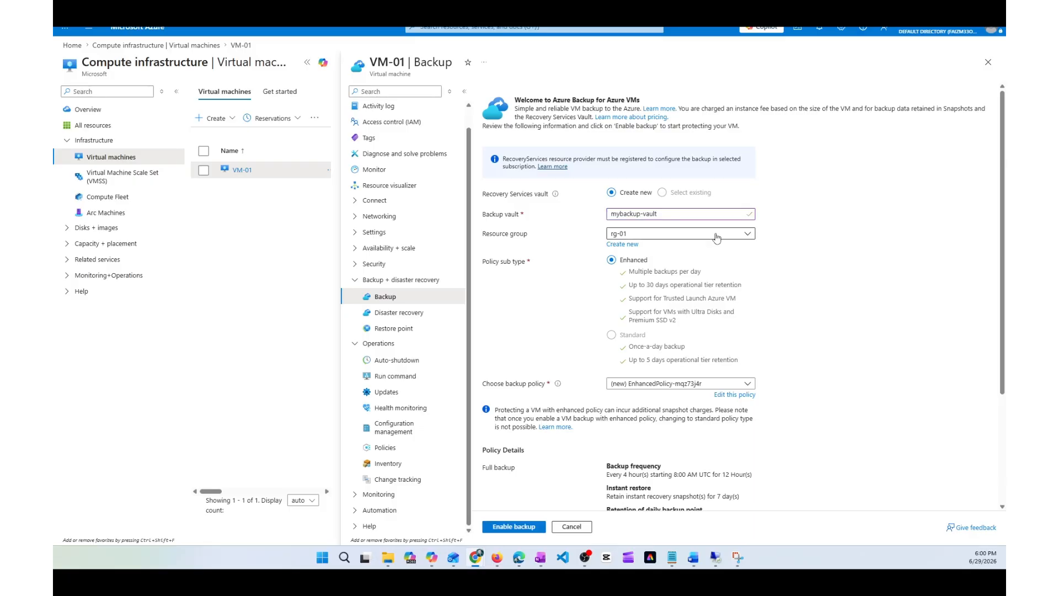
left_click(716, 236)
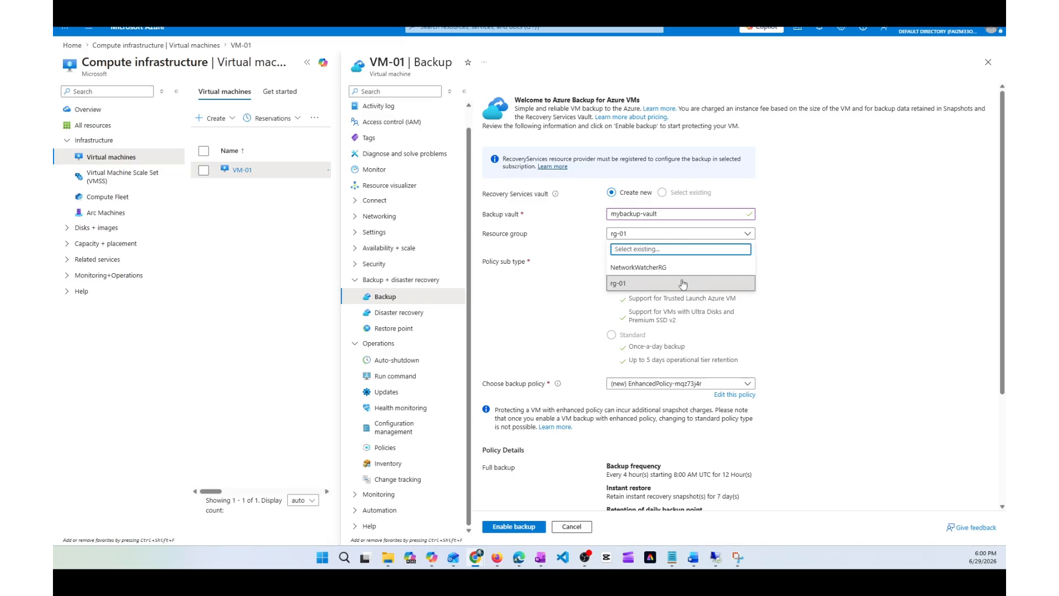
left_click(683, 284)
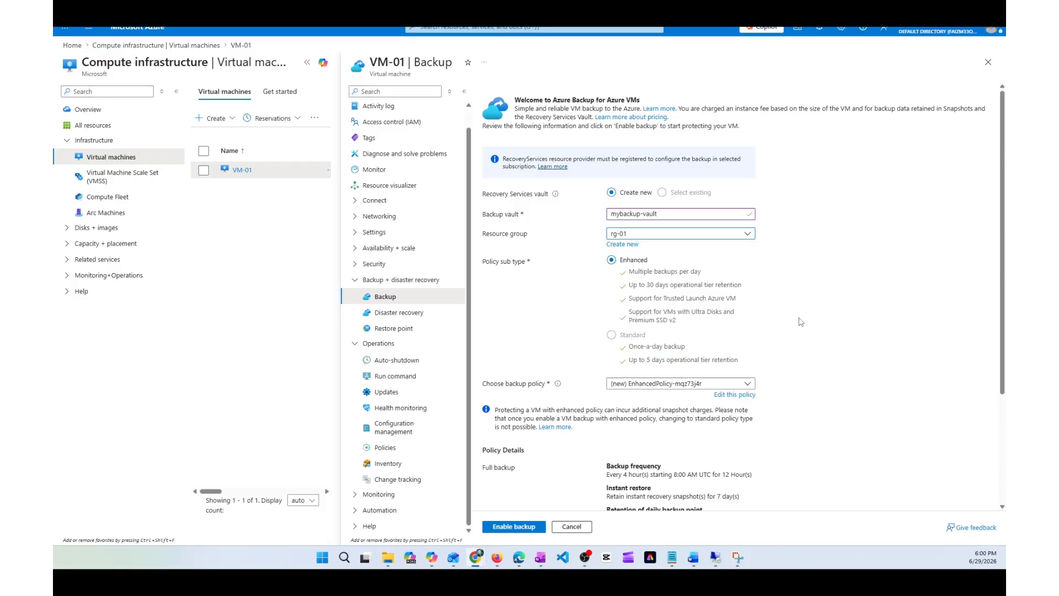
- Edit the new backup policy and name it EnhancedPolicy-mypolicy
scroll(801, 322, "down", 1)
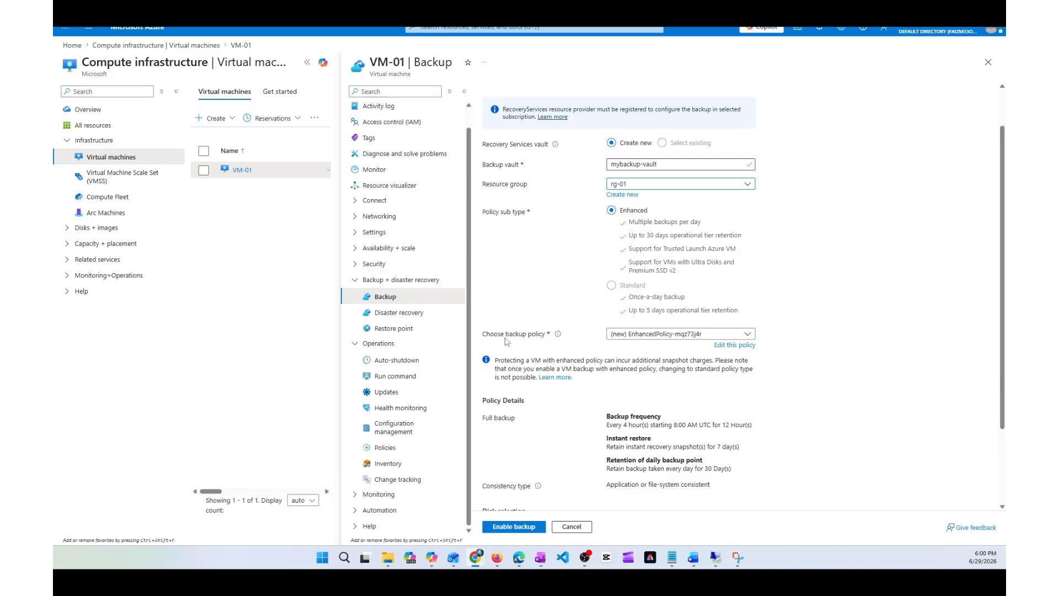
left_click_drag(506, 334, 529, 335)
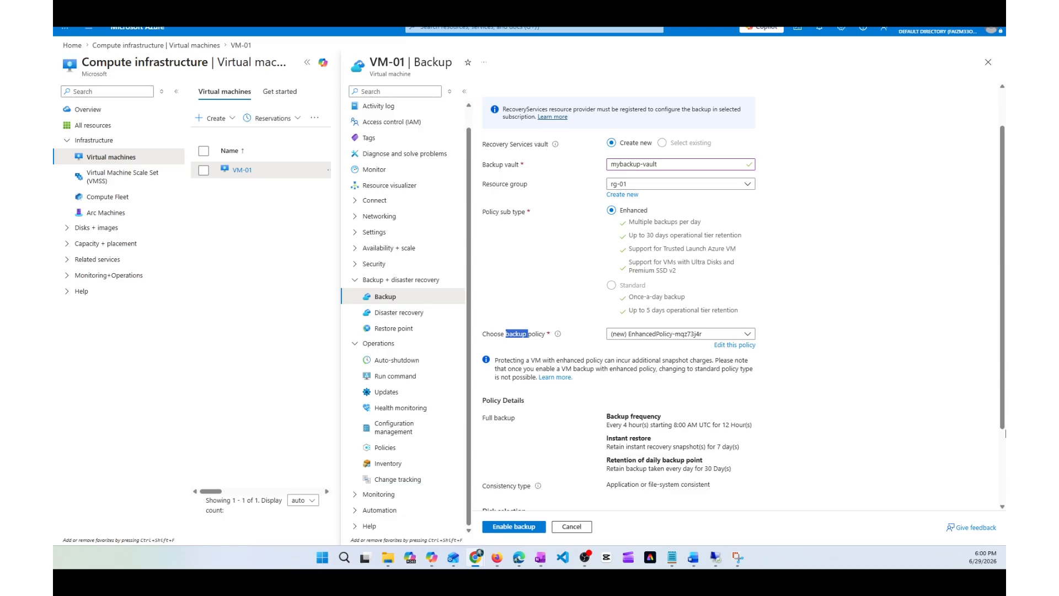
left_click(732, 346)
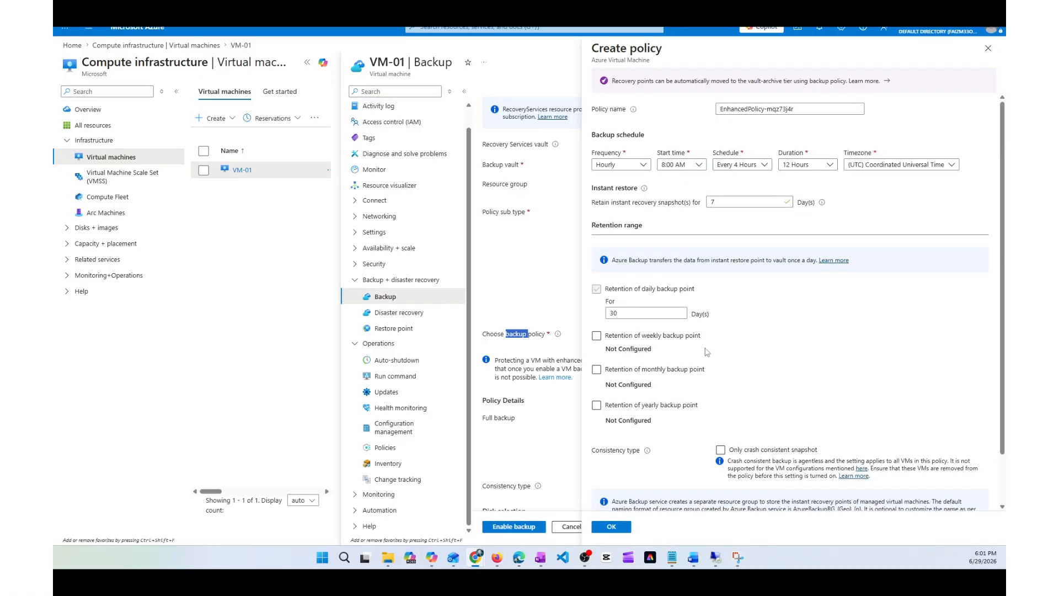
double_click(771, 110)
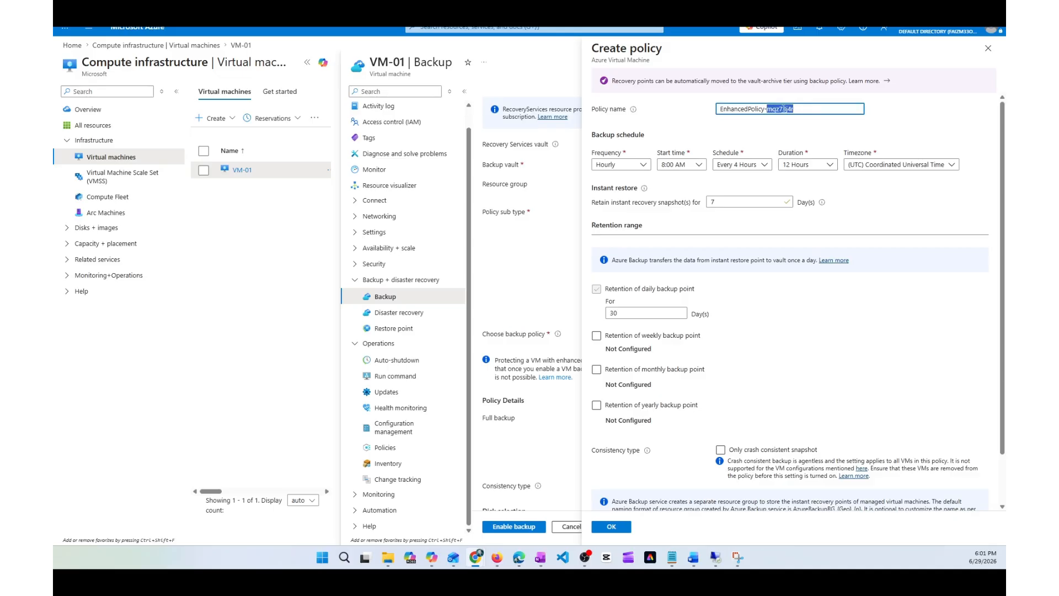
type("mypolicy")
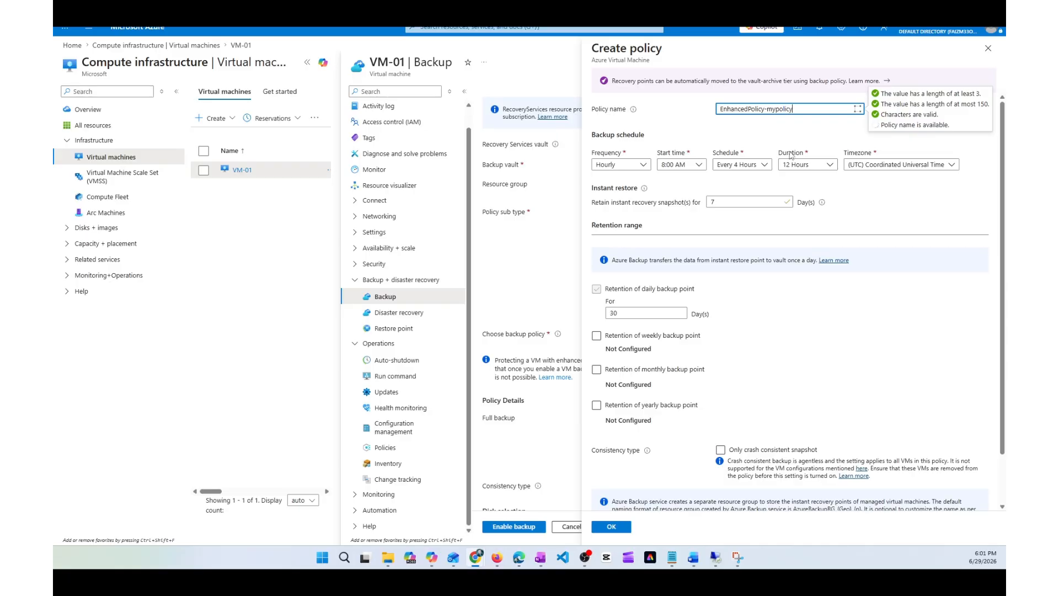
- Set the policy's backup frequency to Daily, keep 7 days of instant recovery snapshots, and save the policy
left_click(617, 164)
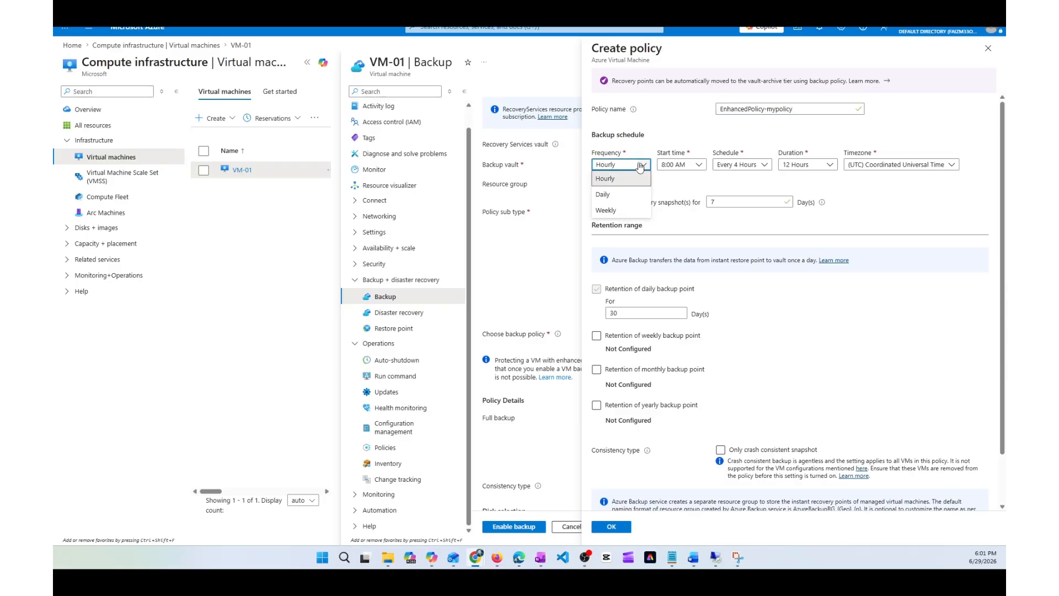
left_click(610, 199)
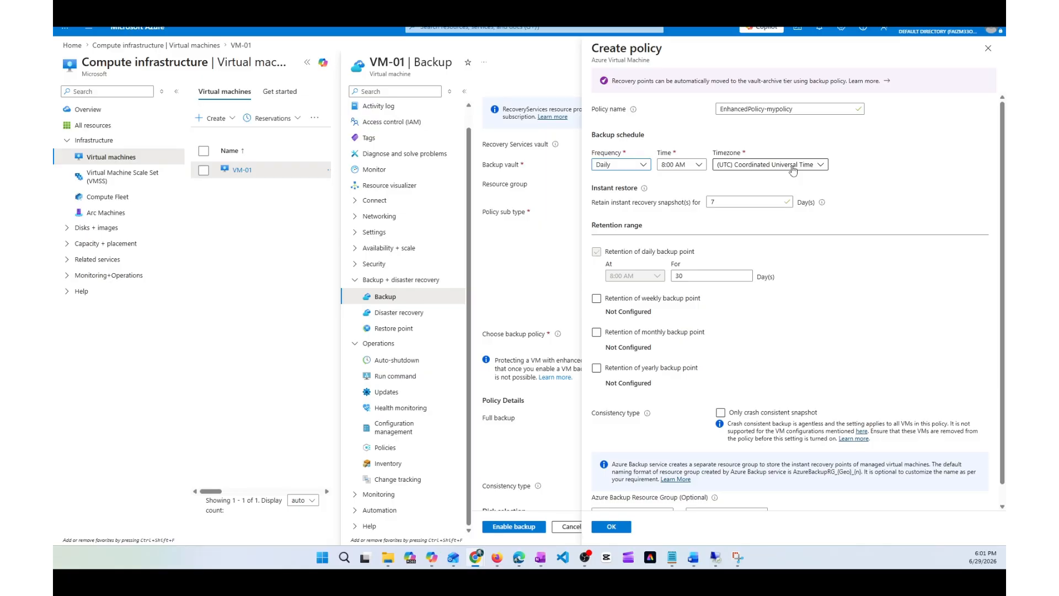
left_click(655, 204)
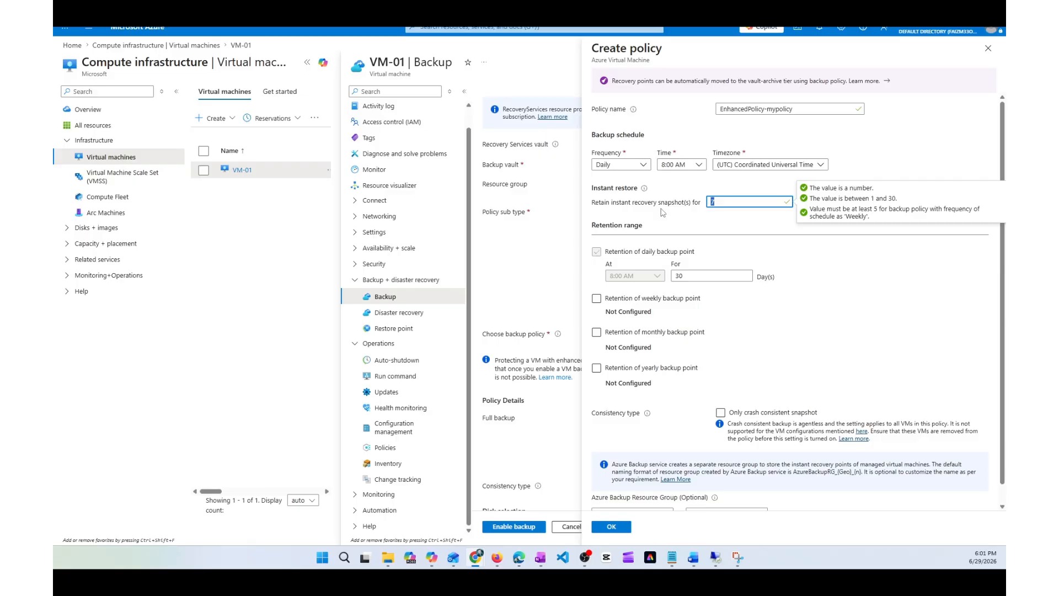
left_click(716, 203)
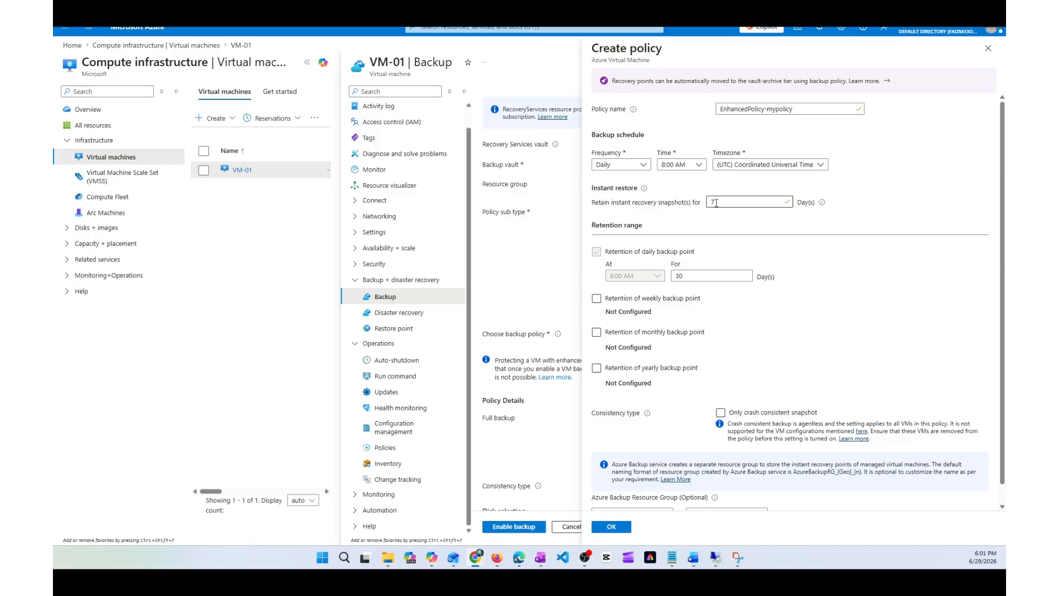
left_click(716, 203)
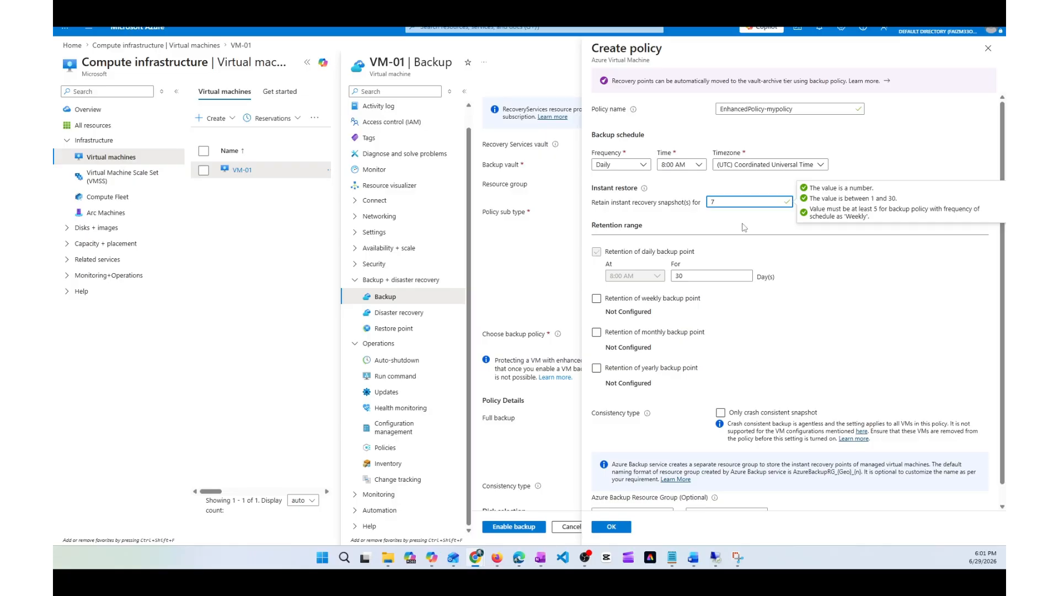
scroll(798, 326, "down", 1)
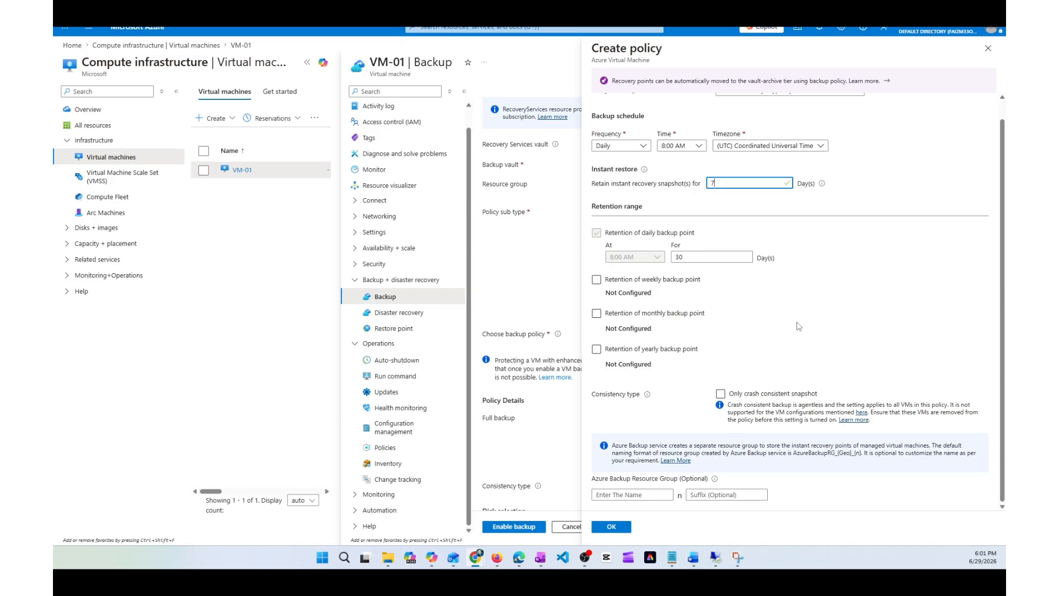
left_click(622, 526)
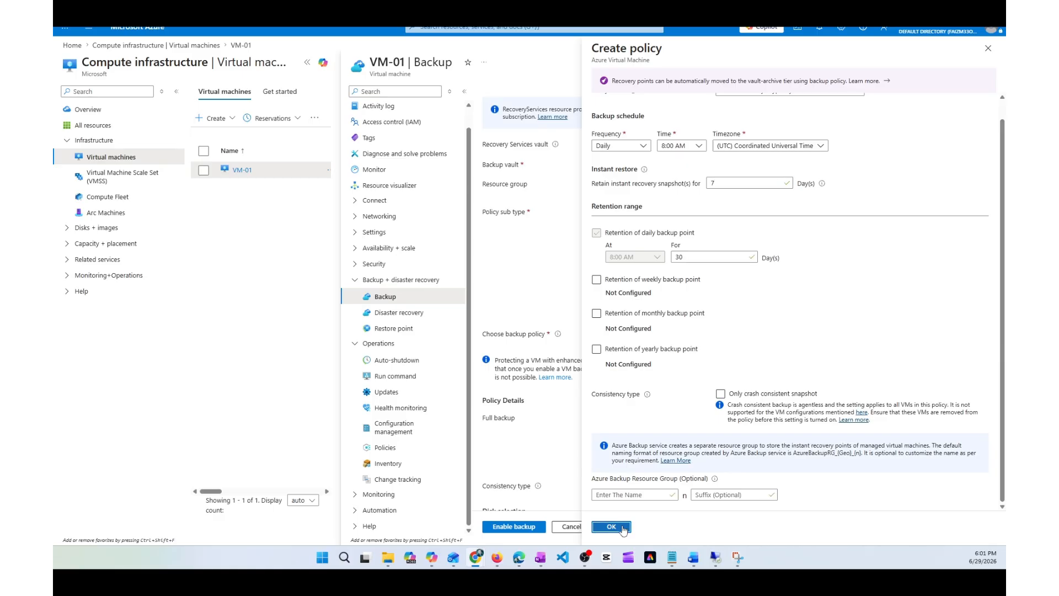
left_click(623, 528)
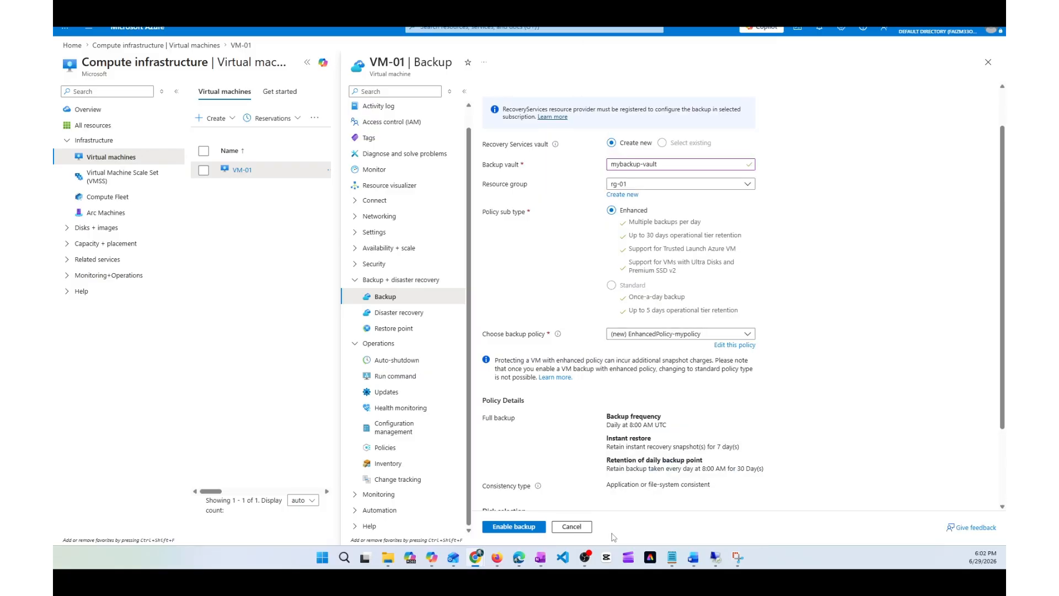
- Enable backup for VM-01 with the configured vault and policy, and expand the deployment details once it has deployed
scroll(590, 419, "down", 2)
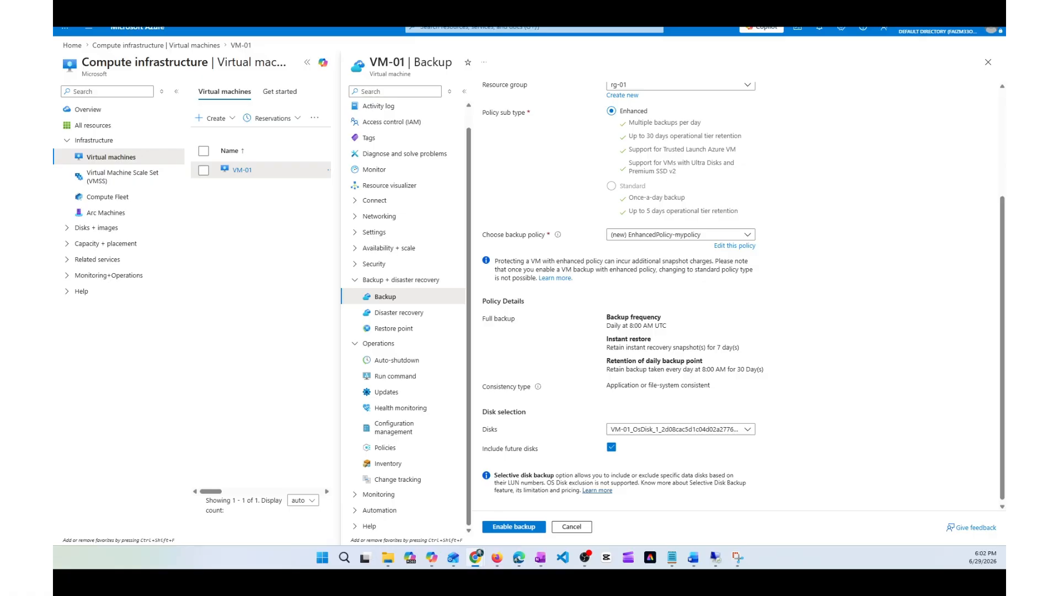
left_click(532, 526)
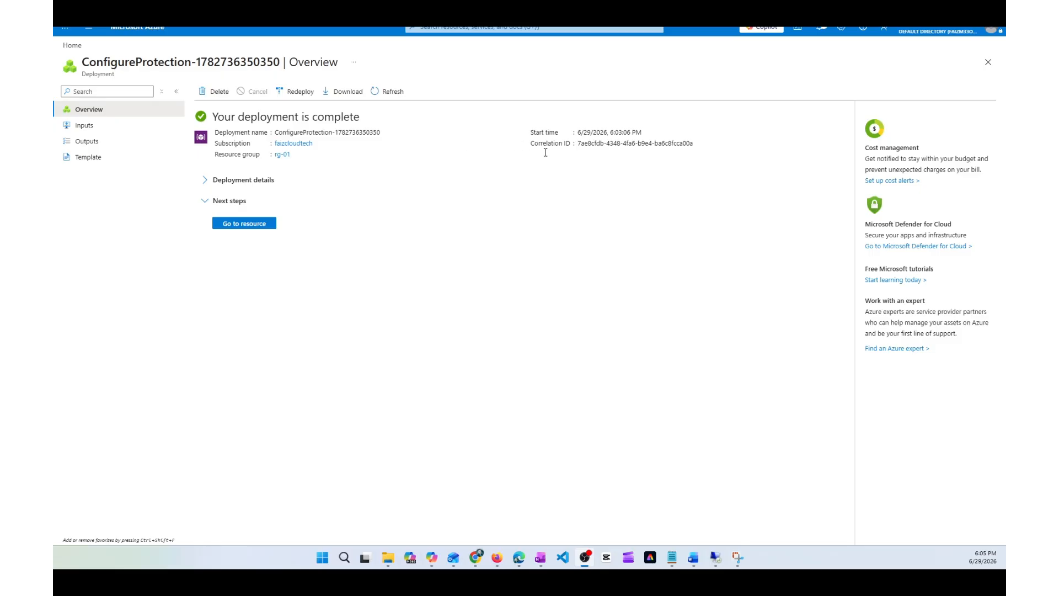
left_click(205, 184)
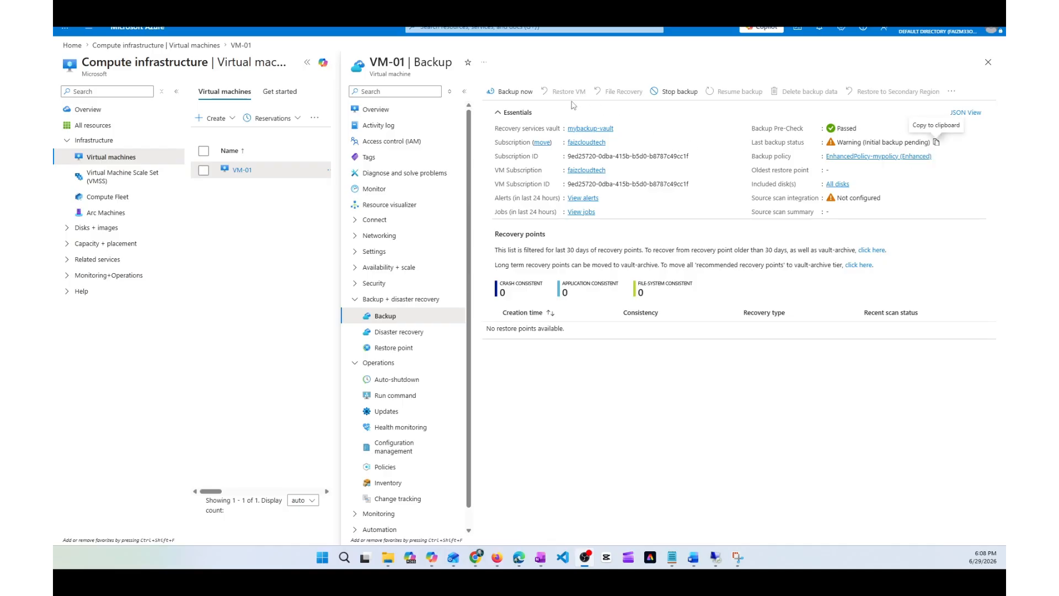
- Start an on-demand backup of VM-01, retained until 07/29/2026
left_click(512, 93)
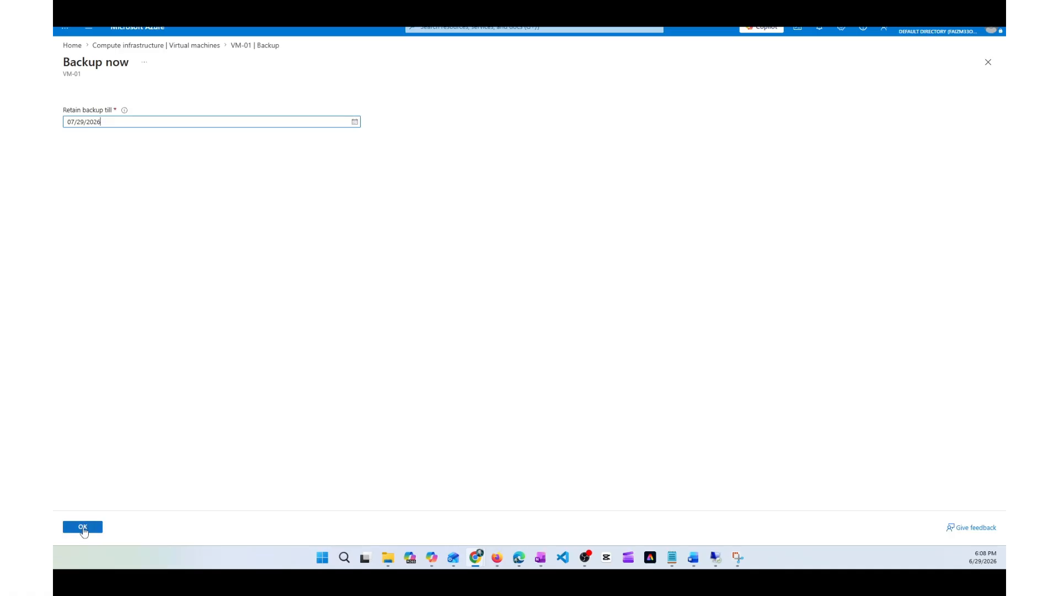
left_click(83, 527)
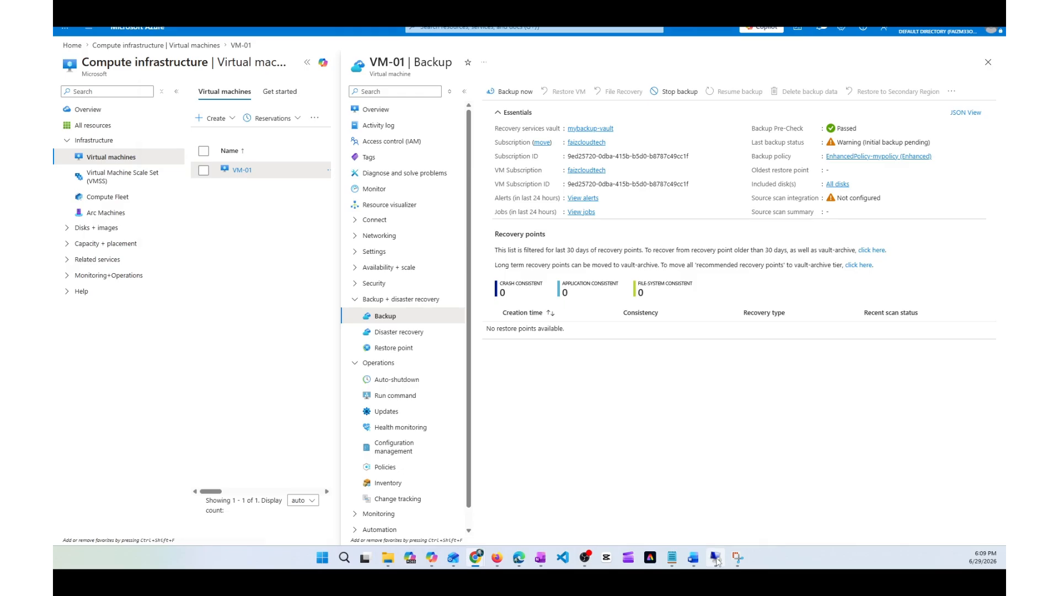
- Switch to the VM-01 Remote Desktop session and clear the stray character from the PowerShell prompt
left_click(715, 558)
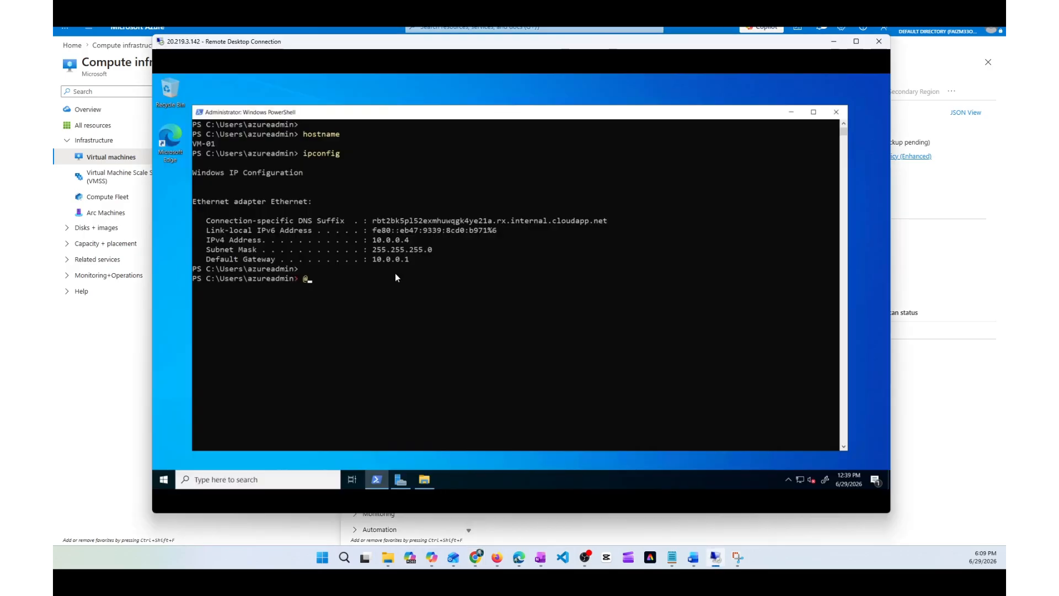
left_click(370, 286)
key("Escape")
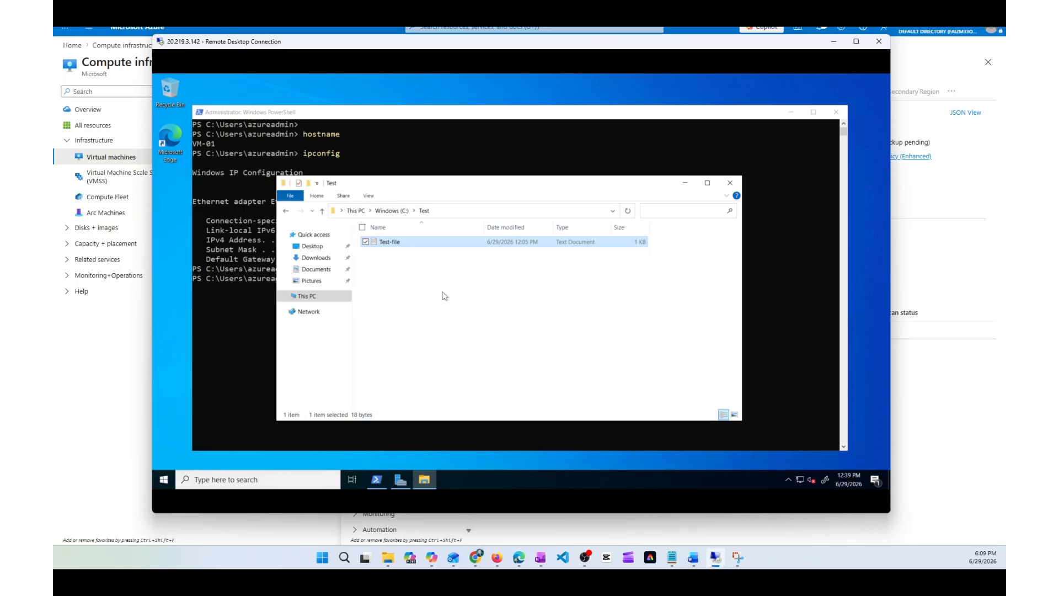
- View the contents of Test-file in the C:\Test folder on VM-01, and minimize the Remote Desktop session
key("BackSpace")
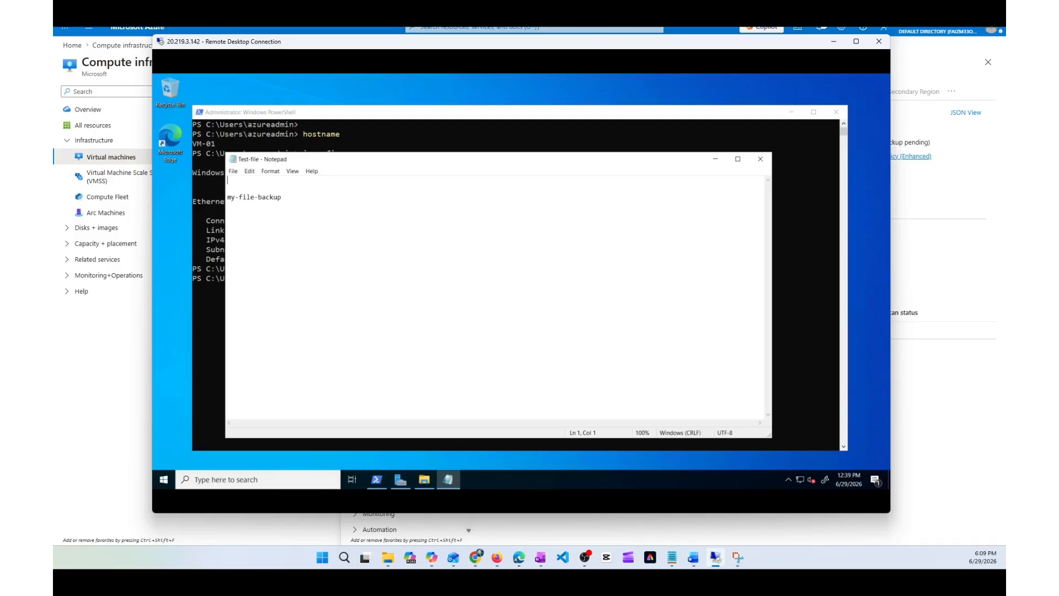
double_click(254, 197)
left_click(835, 43)
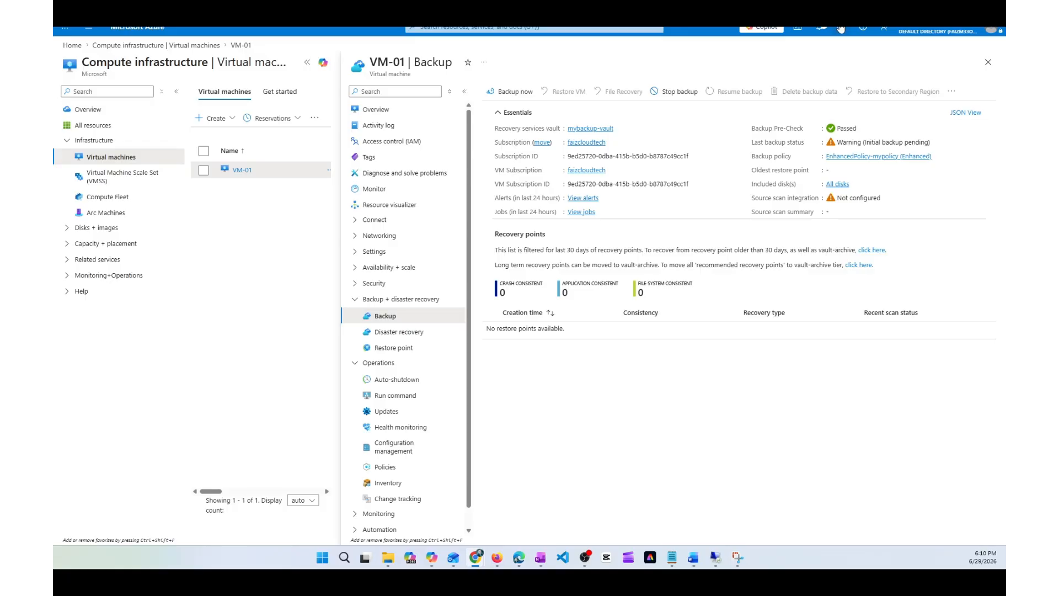
- Check the Azure portal notification for the VM-01 backup, dismiss it, and close the notifications
left_click(819, 29)
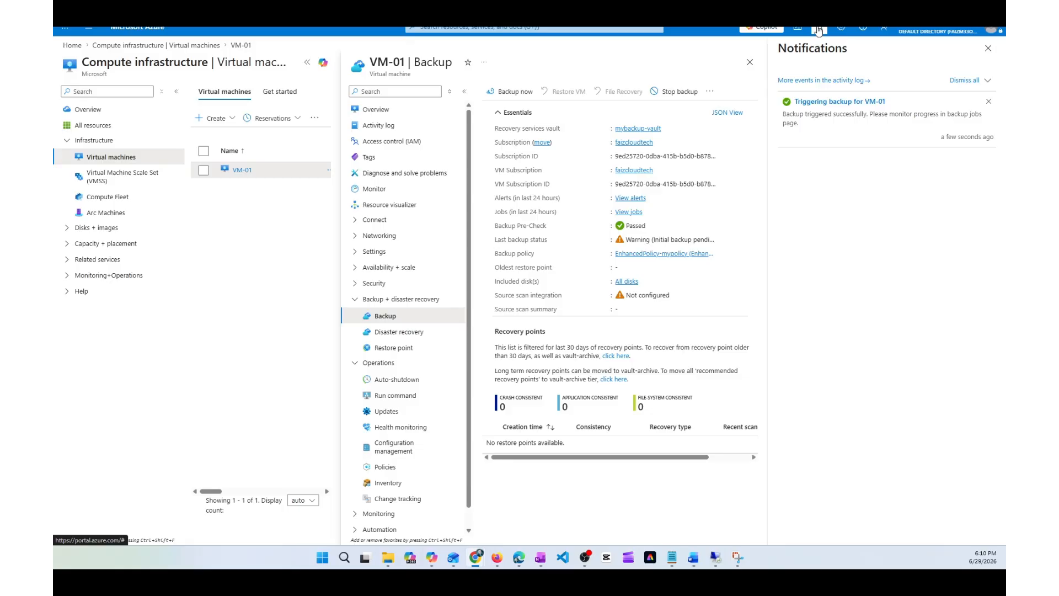
left_click(988, 101)
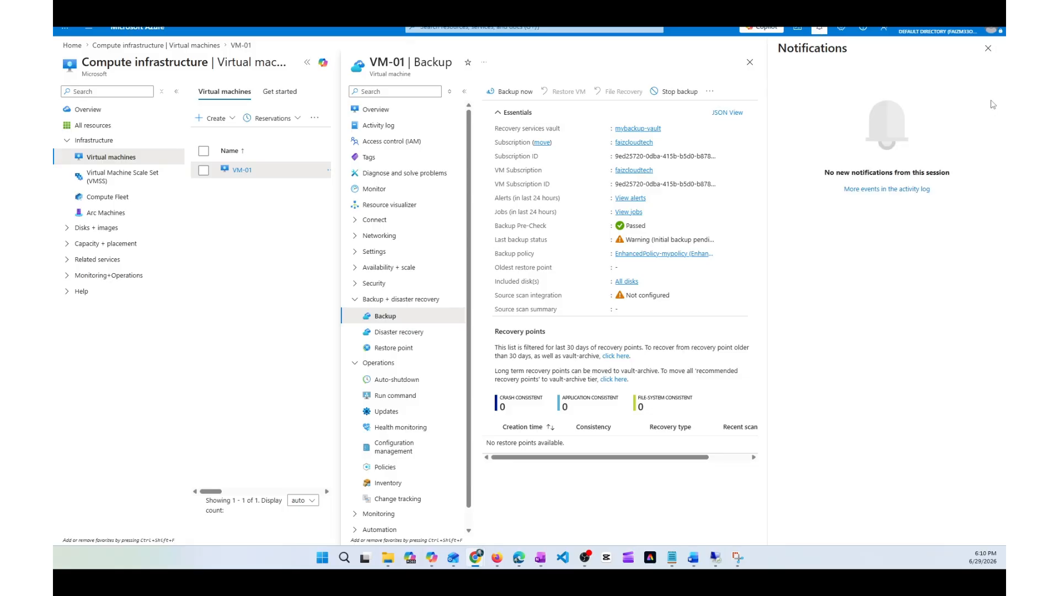
left_click(987, 48)
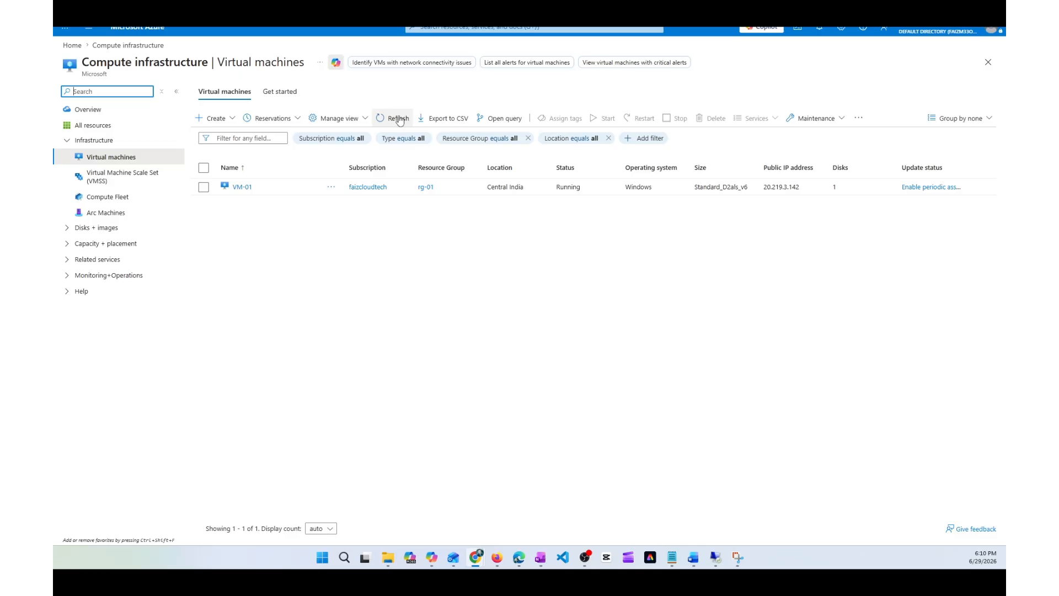
- Refresh the virtual machines list and review VM-01's backup status and the options of its recovery point
left_click(398, 118)
left_click(242, 186)
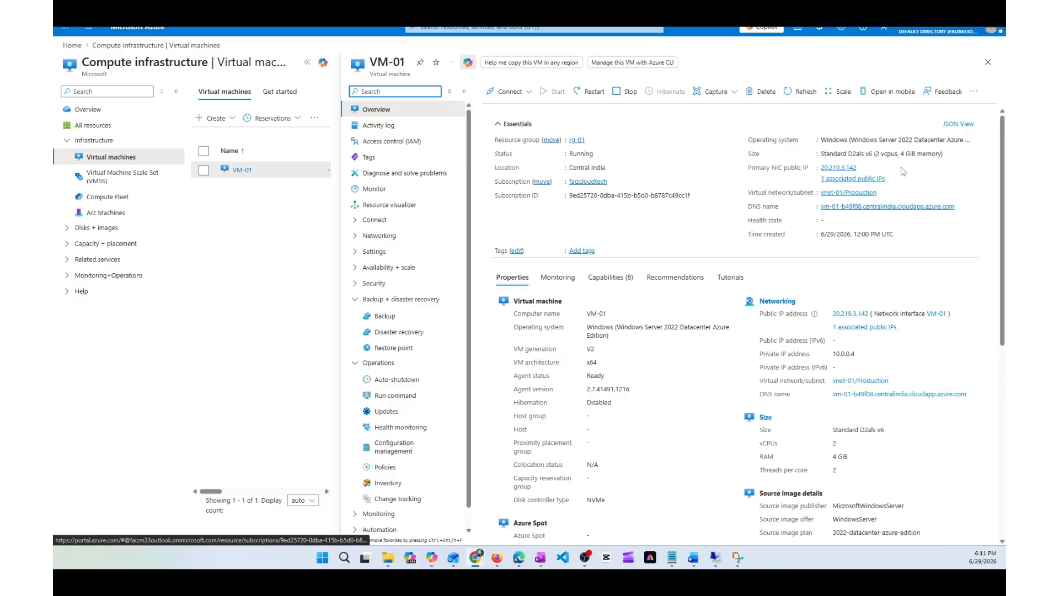
left_click(385, 316)
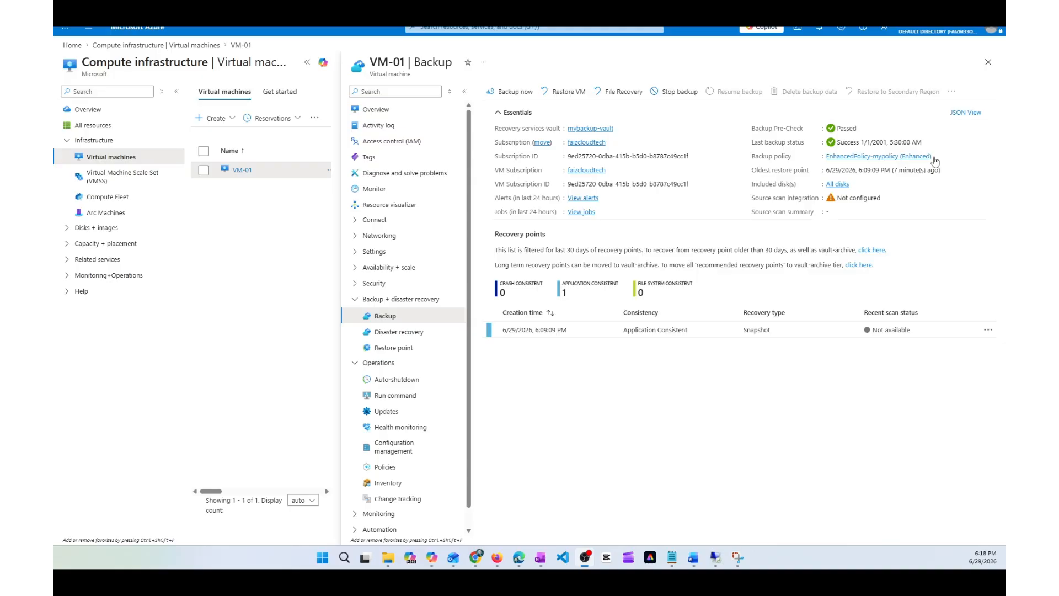
mouse_move(934, 160)
mouse_move(859, 146)
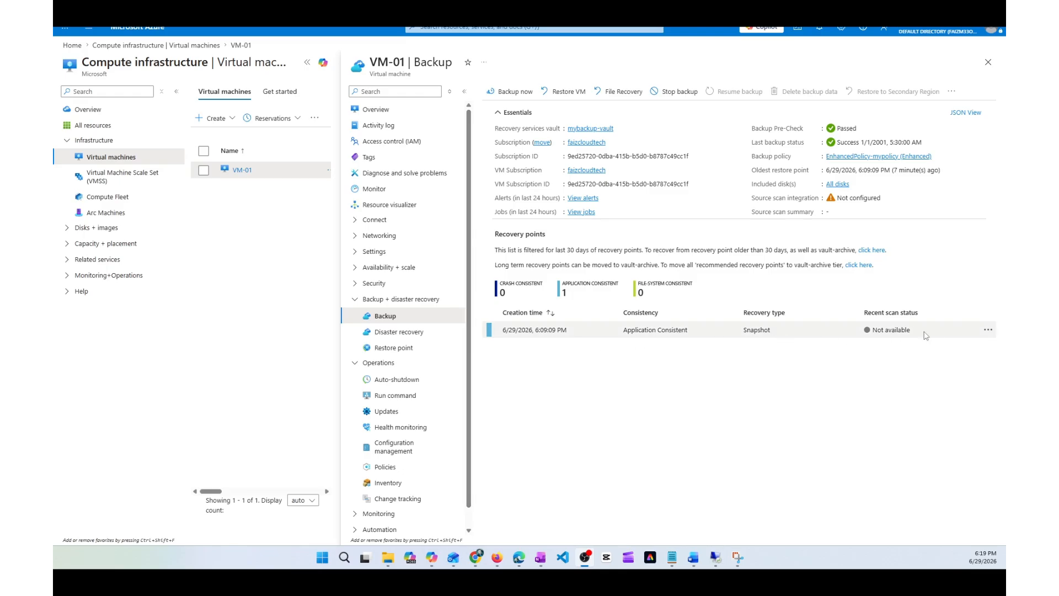
left_click(989, 333)
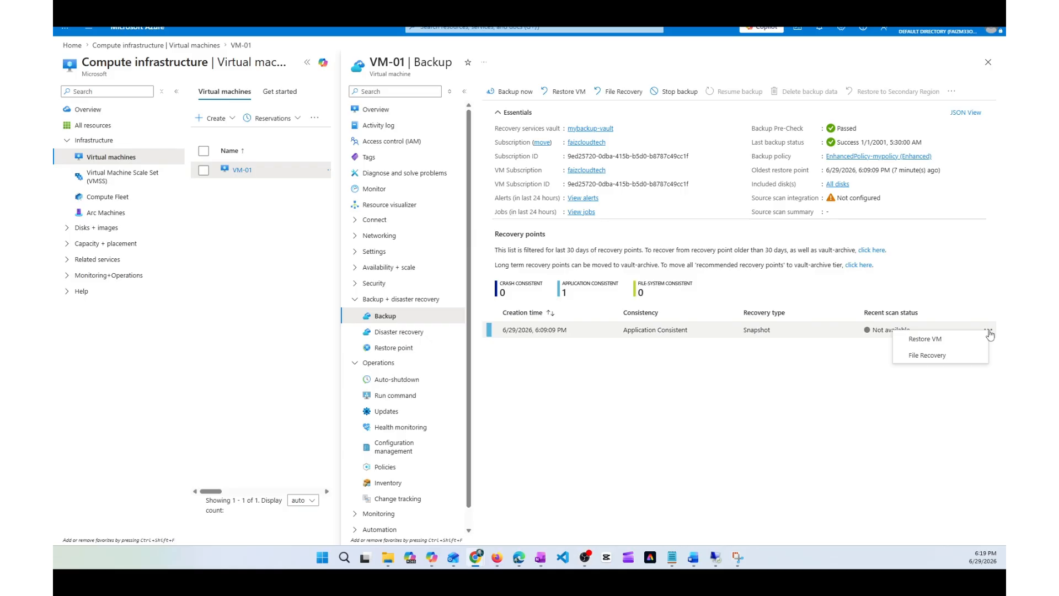
left_click(720, 562)
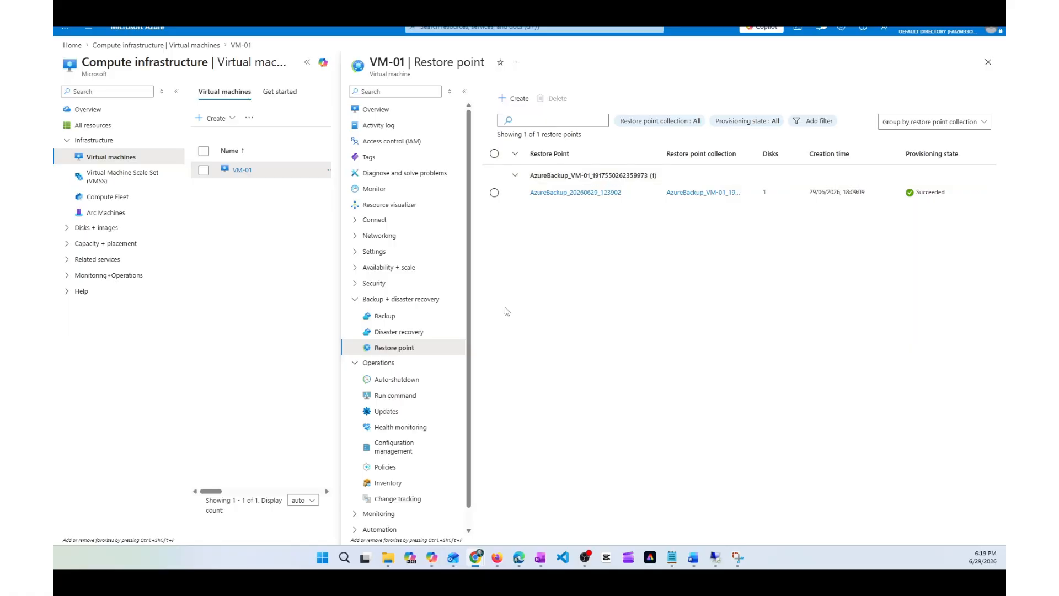
- Stop VM-01 from its overview page and confirm the deallocation
left_click(988, 62)
left_click(243, 188)
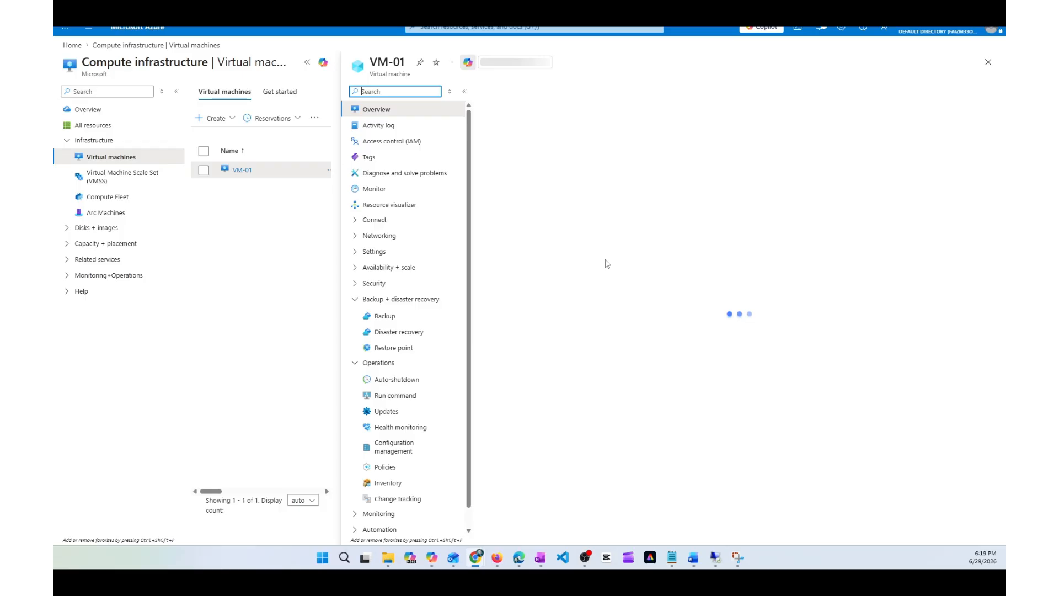
left_click(626, 91)
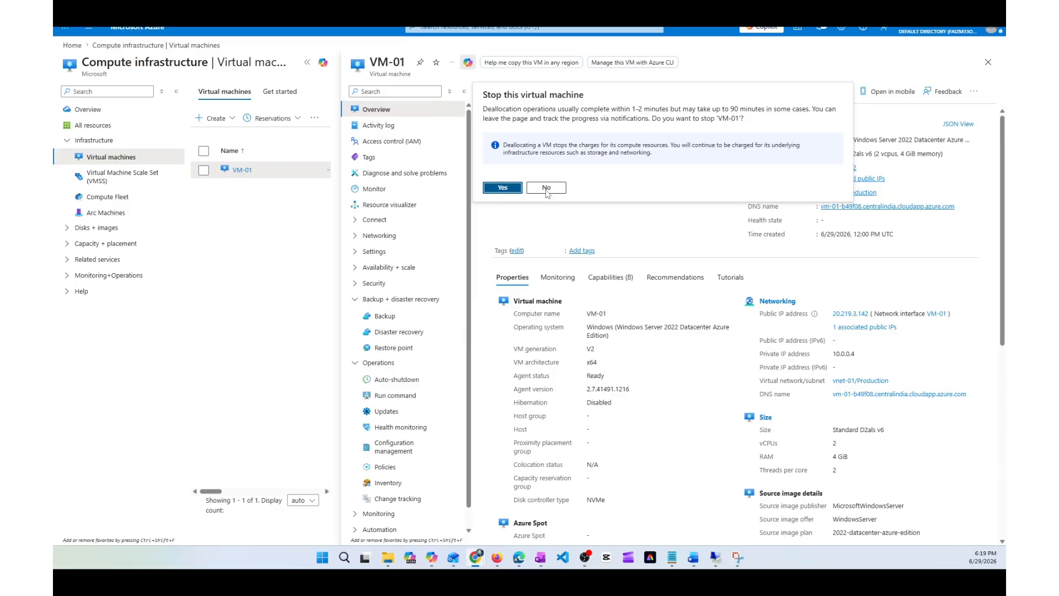
key("Return")
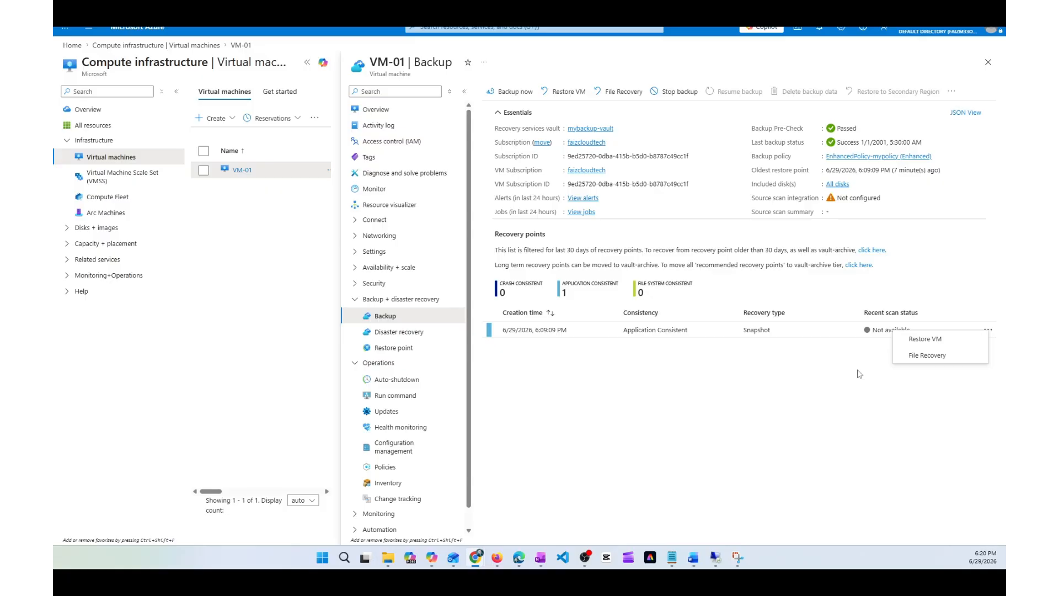
- Refresh the virtual machines list and open Restore VM for VM-01's 6/29/2026, 6:09:09 PM recovery point
left_click(986, 65)
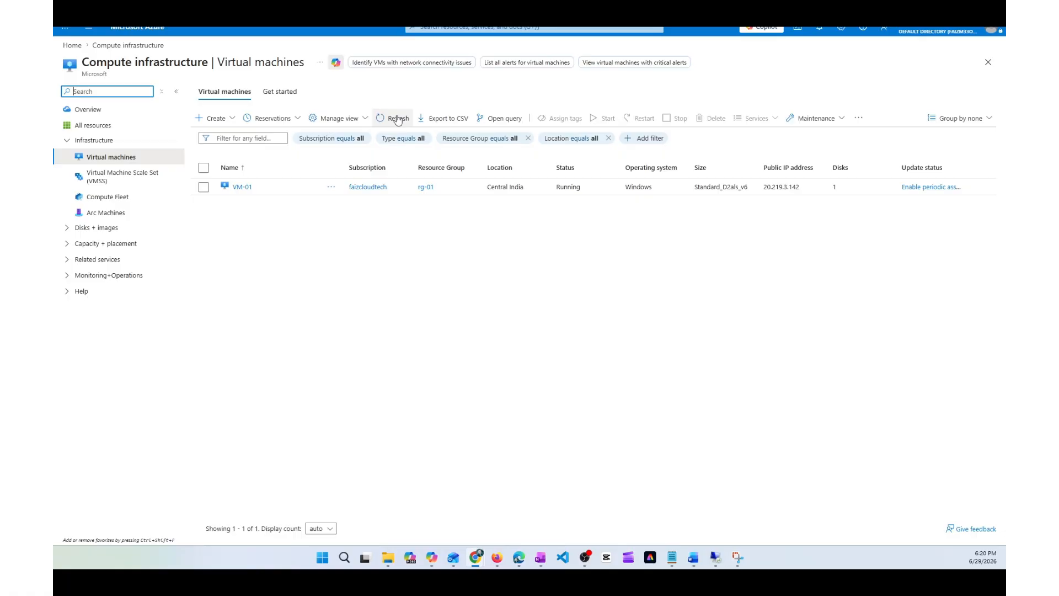
left_click(398, 119)
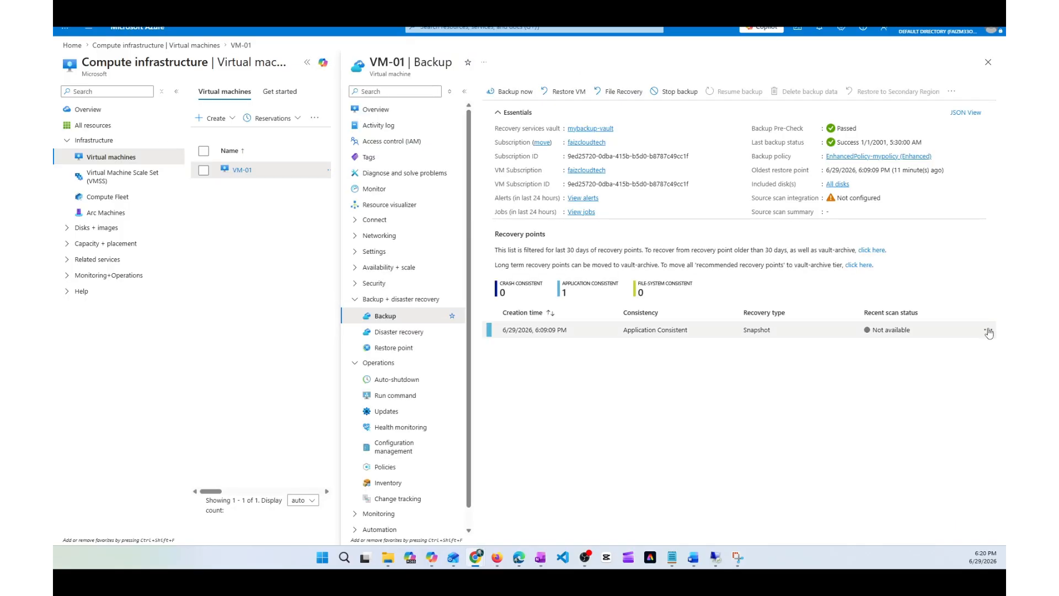
left_click(988, 331)
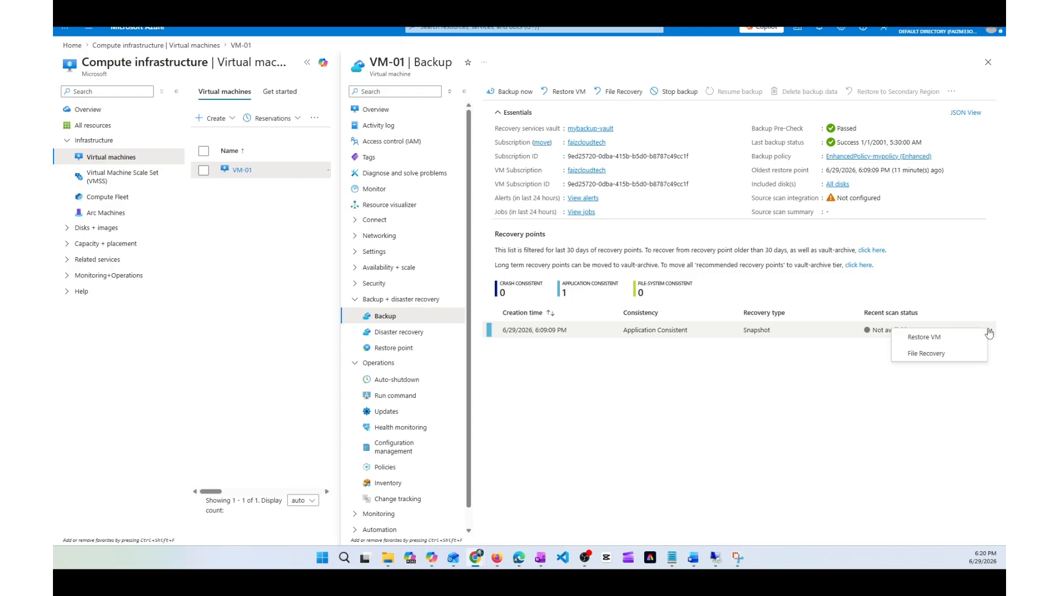
left_click(937, 337)
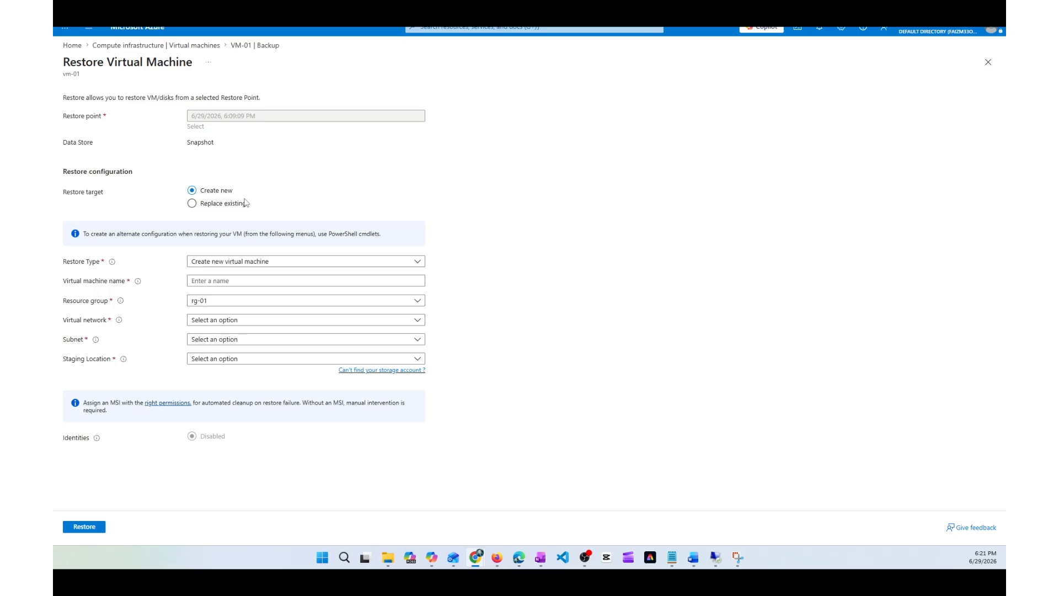
- Restore to a new virtual machine vm-01-new in rg-01, using vnet-01, subnet Production and staging location storagefaizcloudtech
left_click(342, 262)
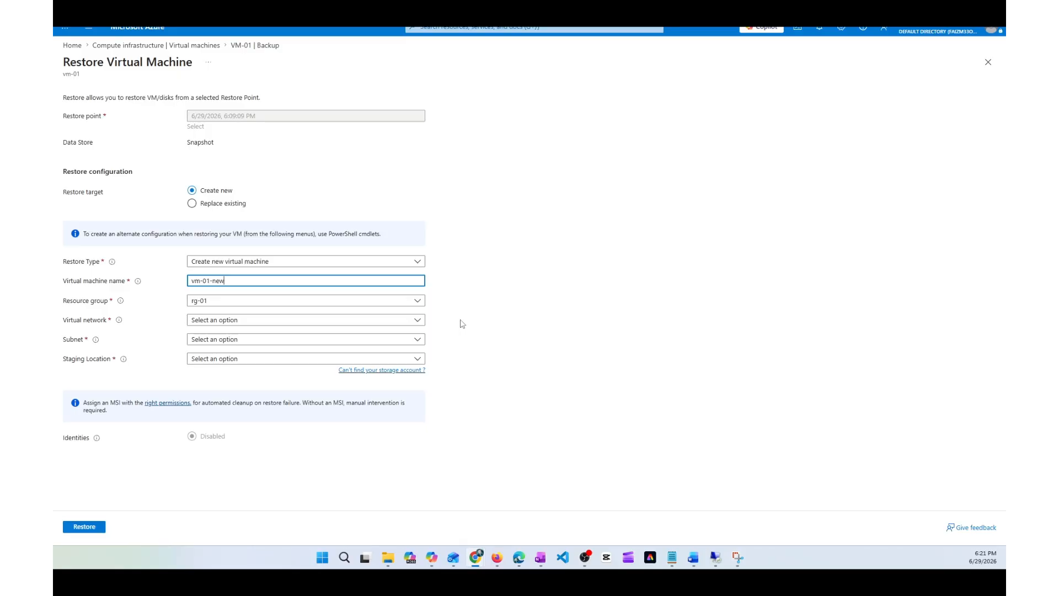
left_click(244, 319)
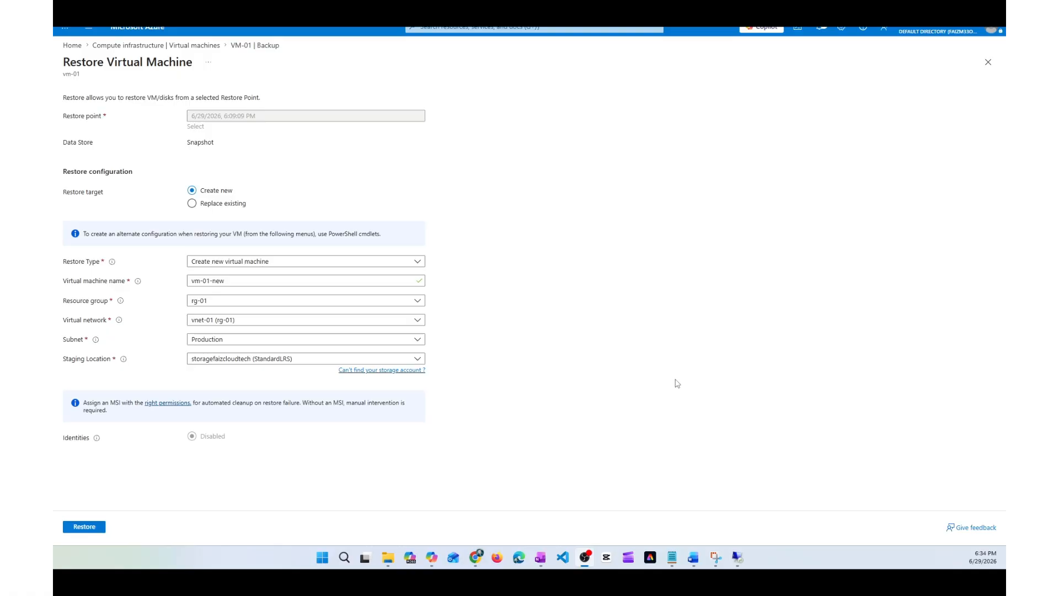
left_click(418, 359)
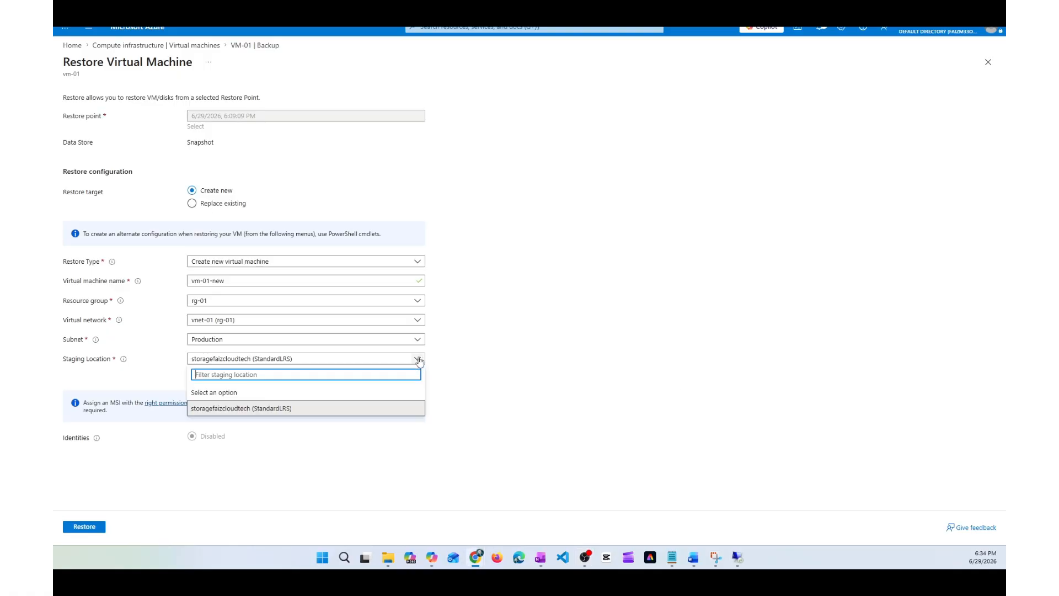
left_click(302, 408)
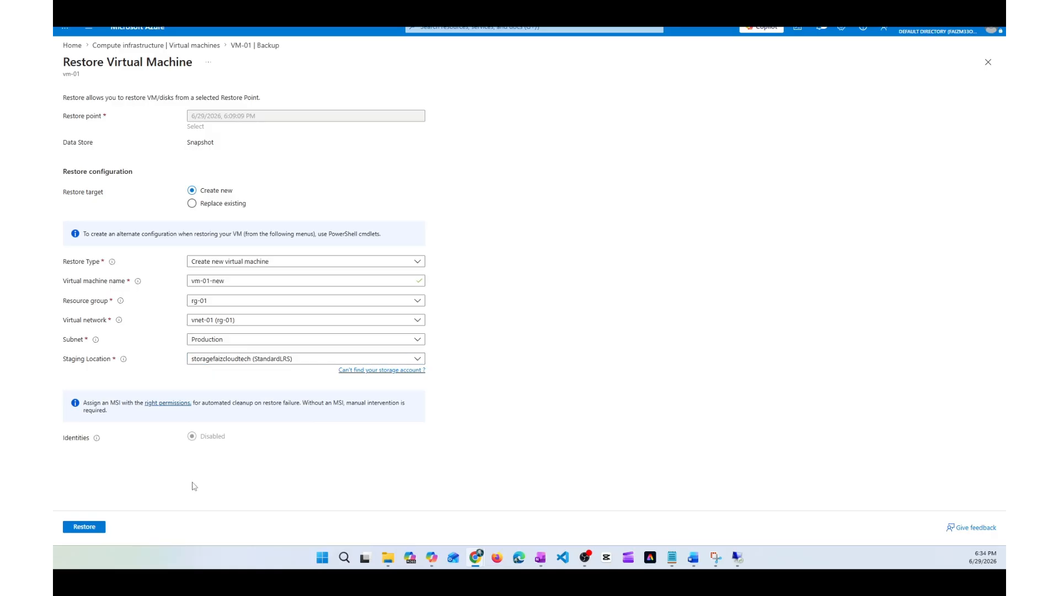
left_click(85, 529)
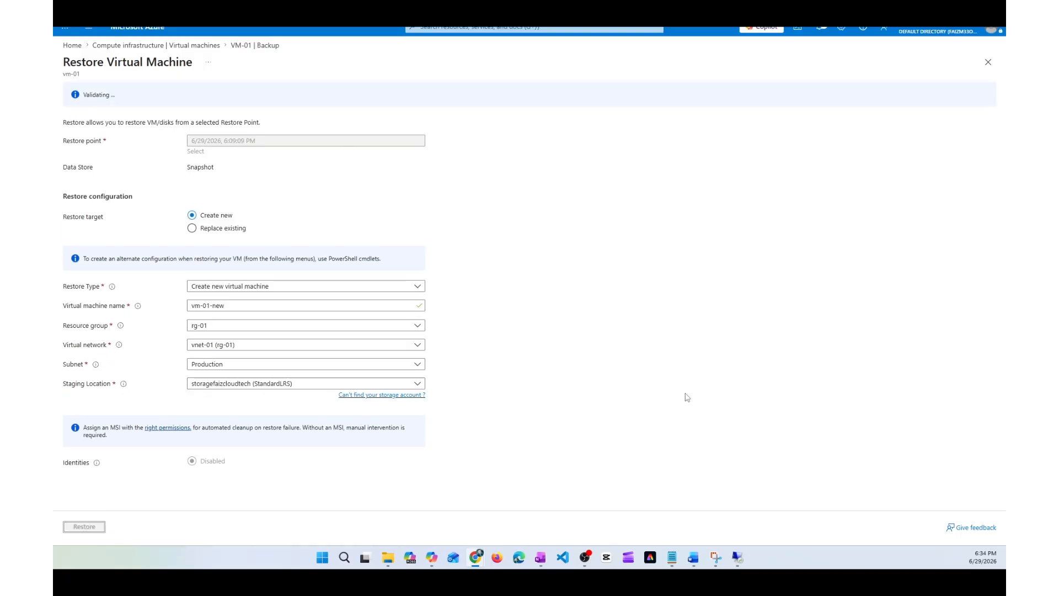
- Check the restore notification, close VM-01's backup page, and refresh the virtual machines list
left_click(821, 32)
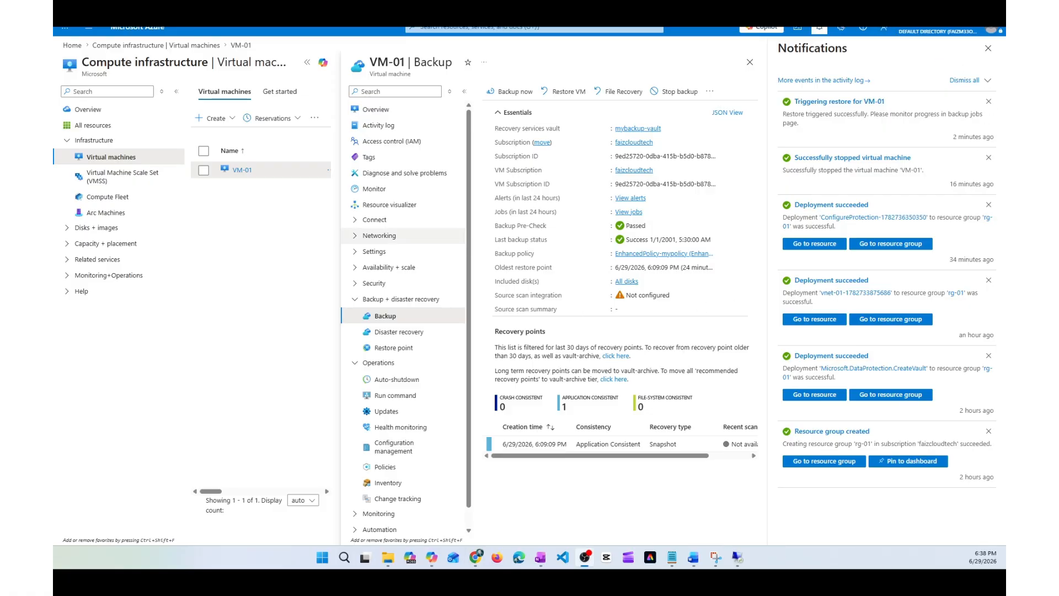
left_click(988, 48)
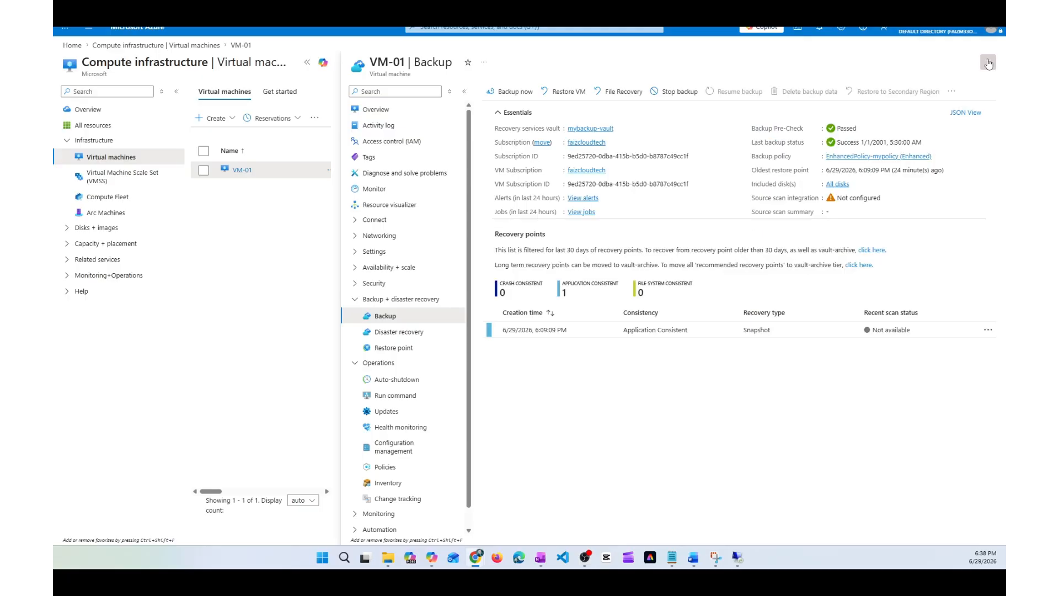
left_click(988, 63)
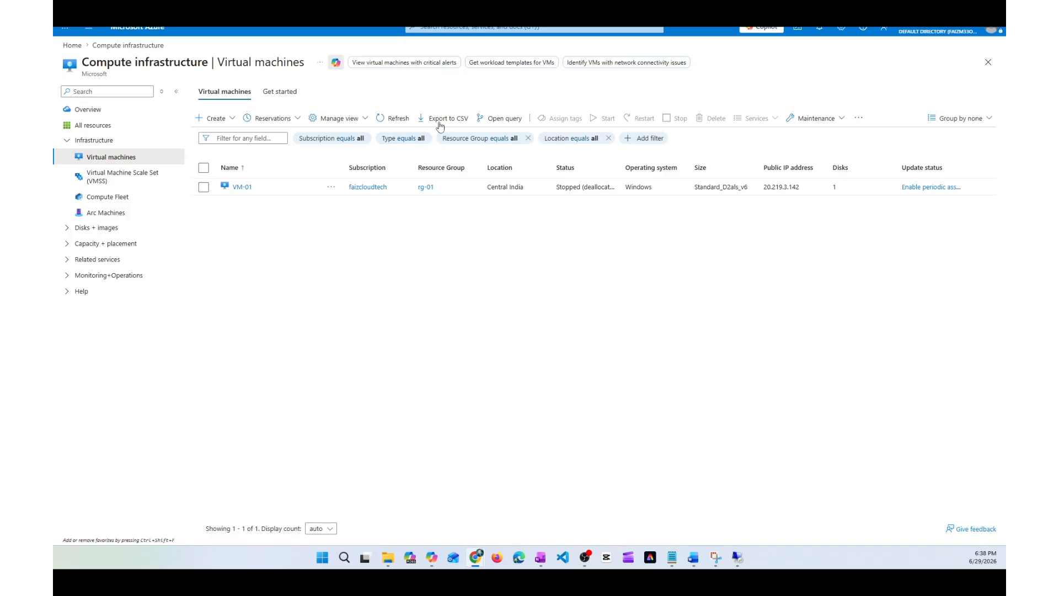
left_click(395, 119)
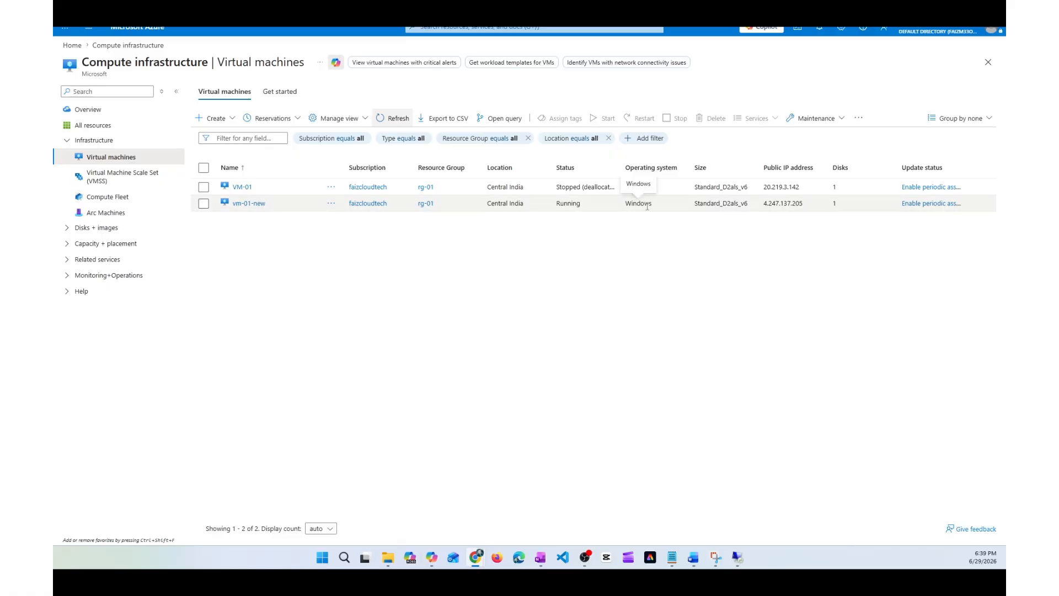
- Get vm-01-new's public IP address from its overview and start a Remote Desktop connection to 4.247.137.205
left_click(247, 203)
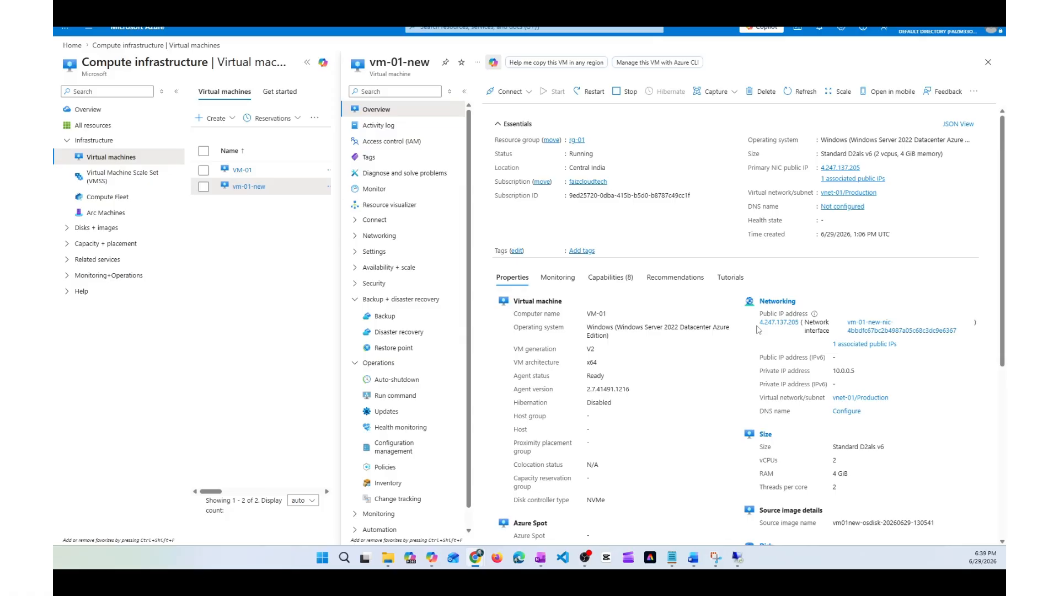
left_click_drag(757, 329, 799, 325)
key("alt+Tab")
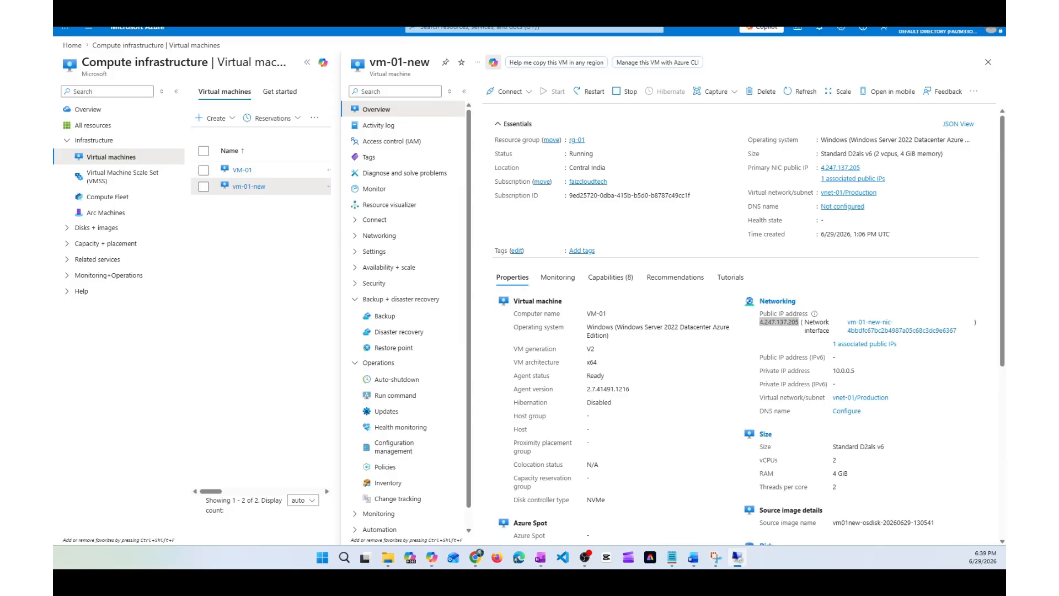
left_click_drag(53, 102, 582, 154)
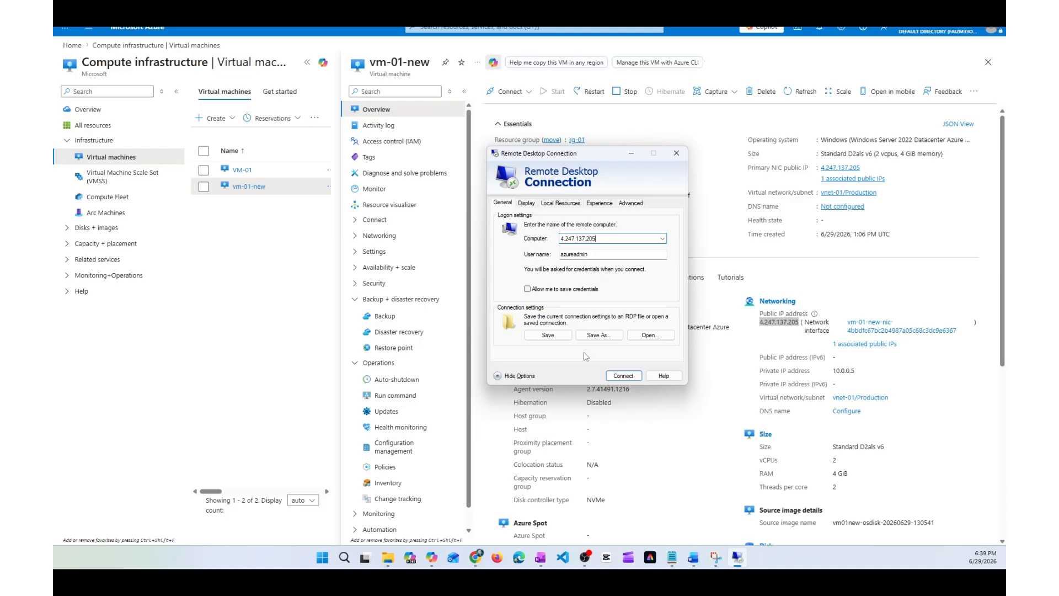
key("Return")
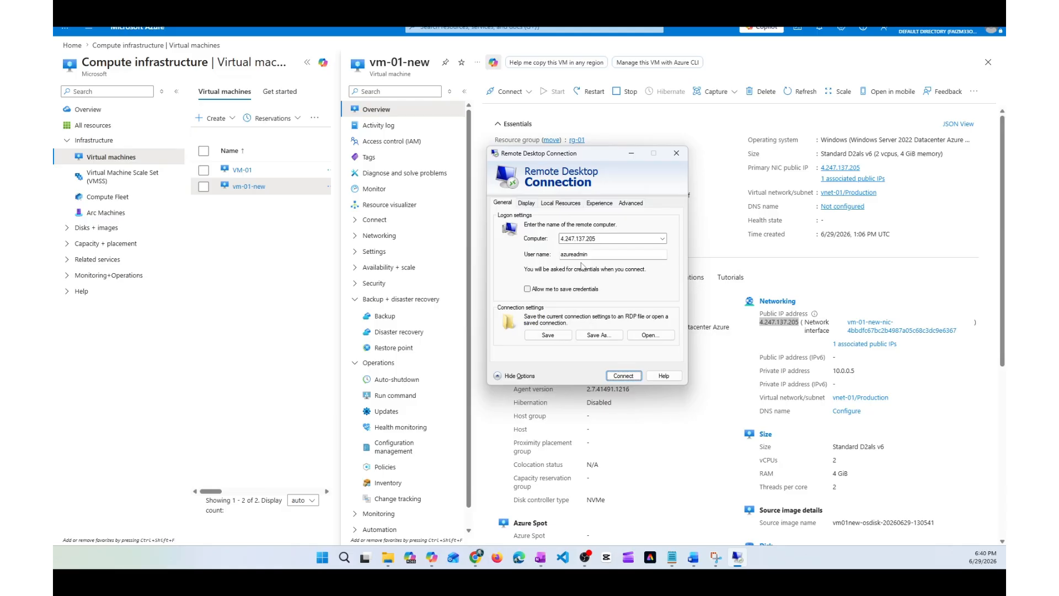
left_click(624, 376)
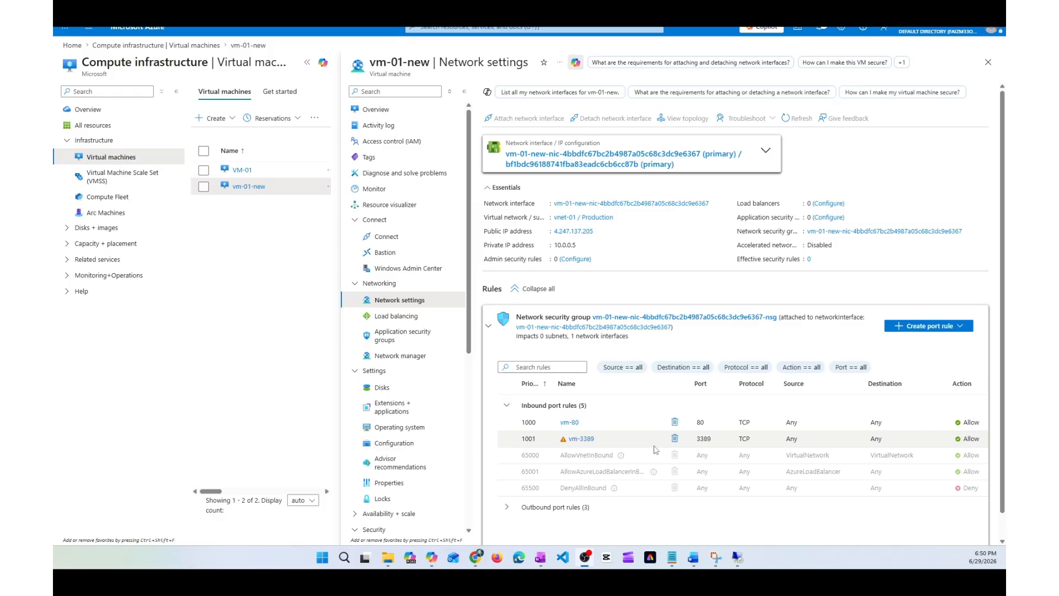
left_click(738, 562)
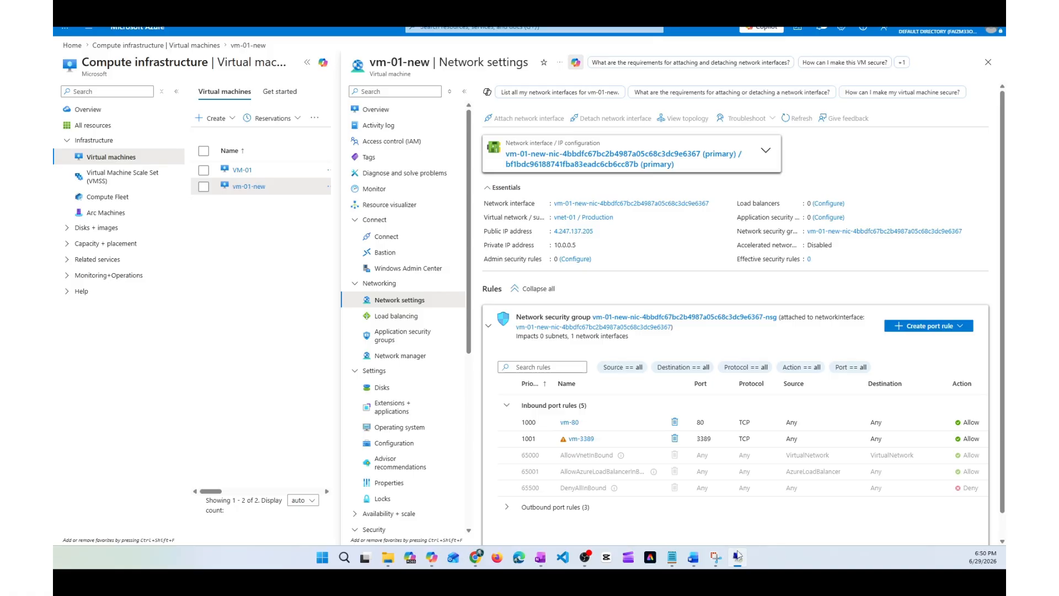
right_click(739, 556)
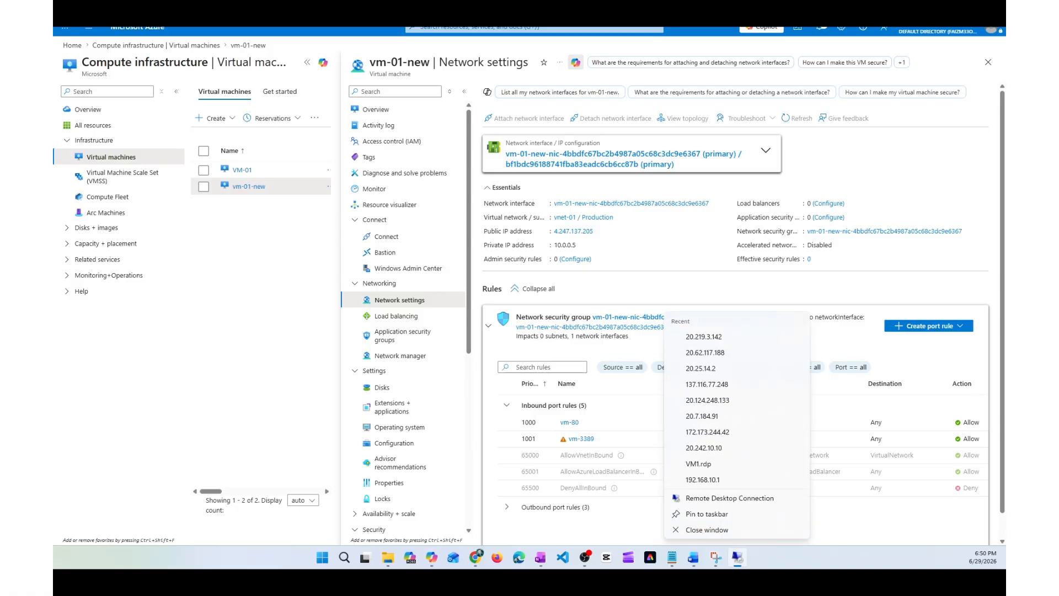
left_click(620, 536)
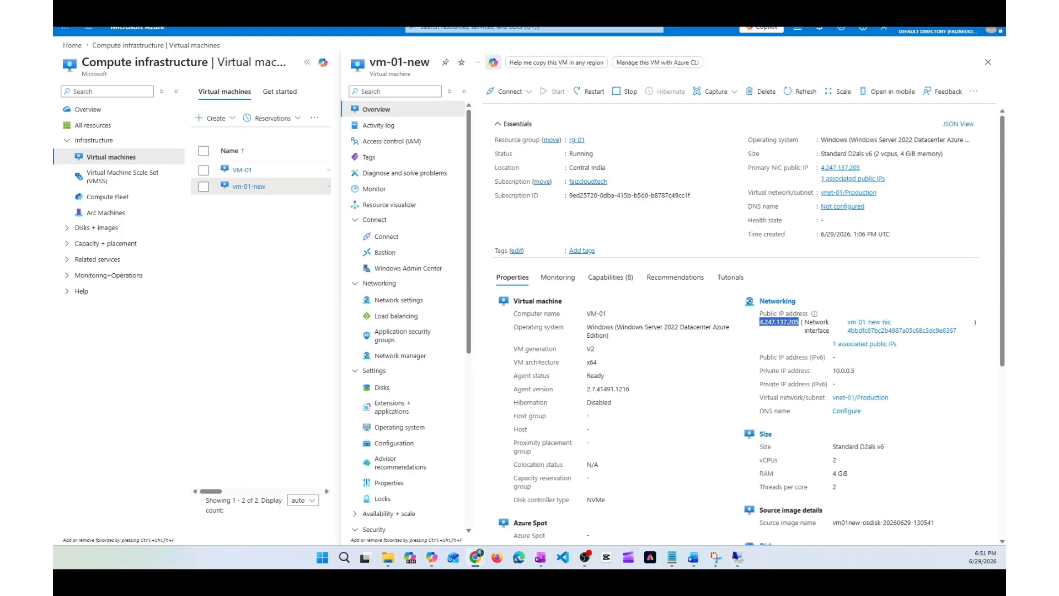
- Copy vm-01-new's public IP address from its overview and enter 4.247.137.205 as the Remote Desktop computer, cancelling the default account's credential prompt
right_click(778, 322)
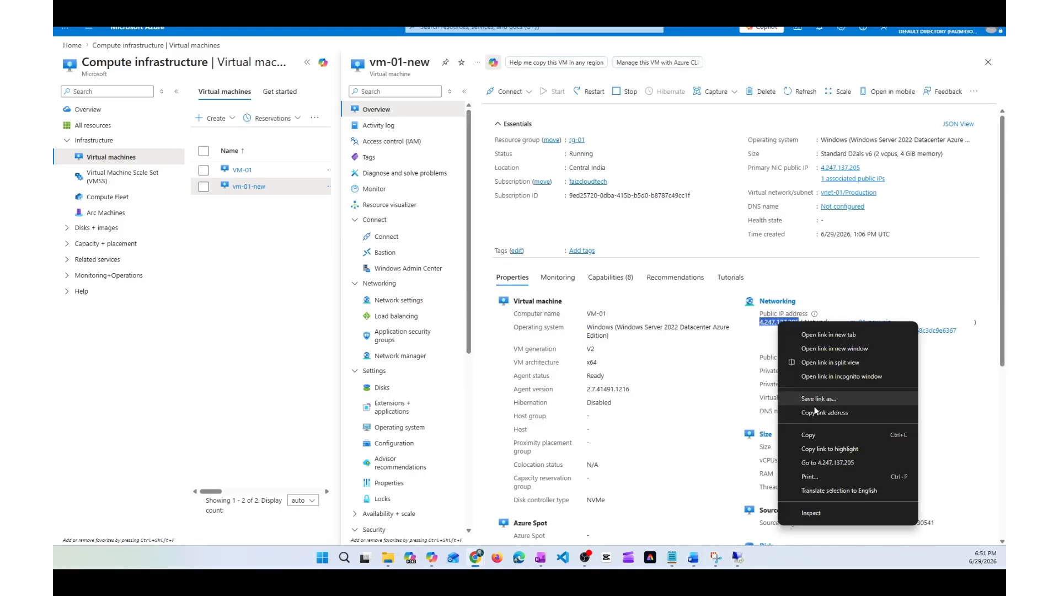
left_click(806, 434)
key("alt+Tab")
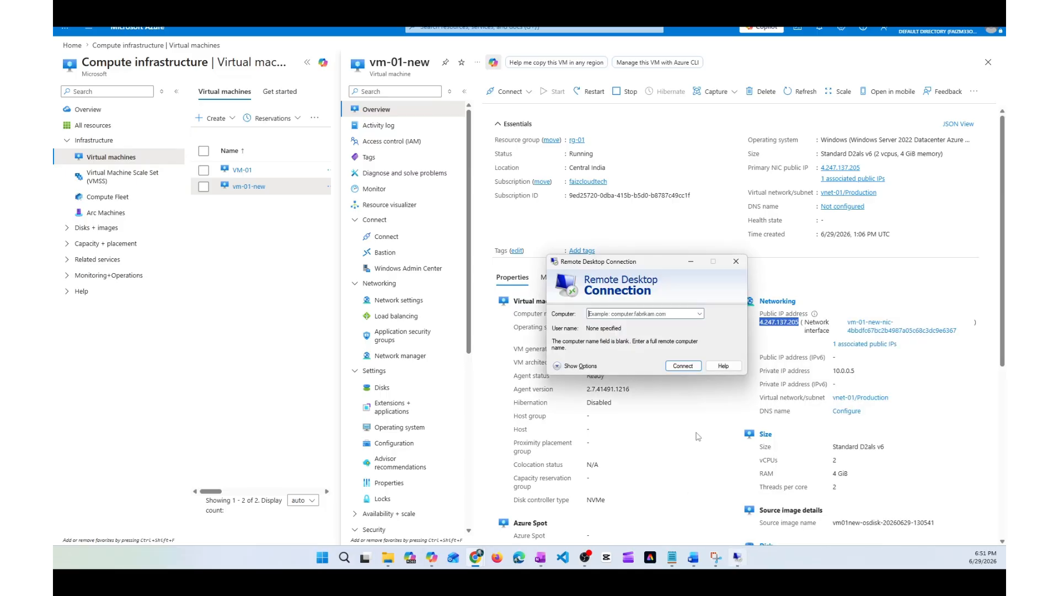
key("ctrl+v")
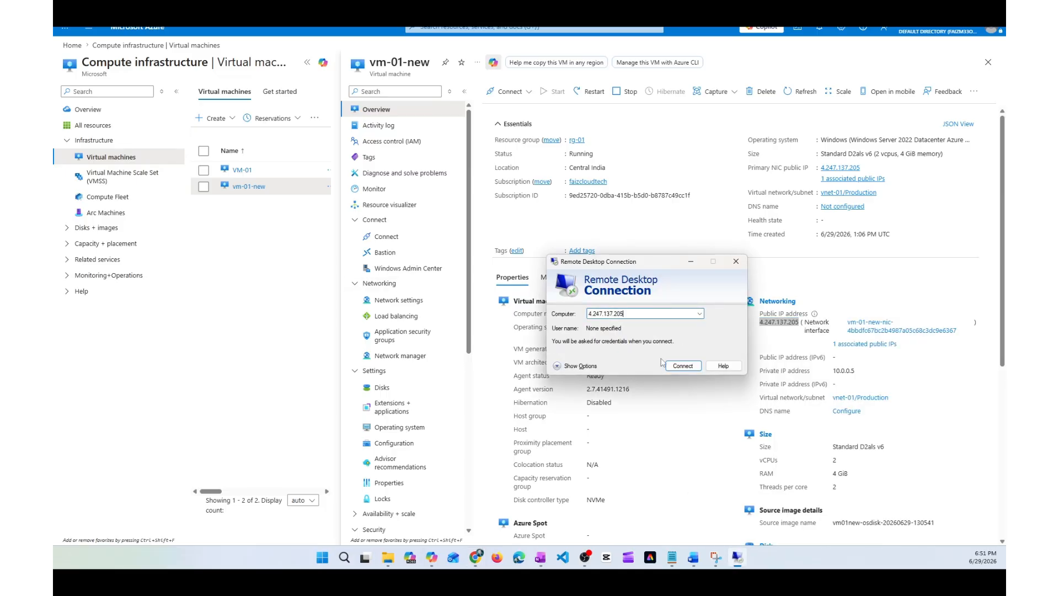
left_click(683, 365)
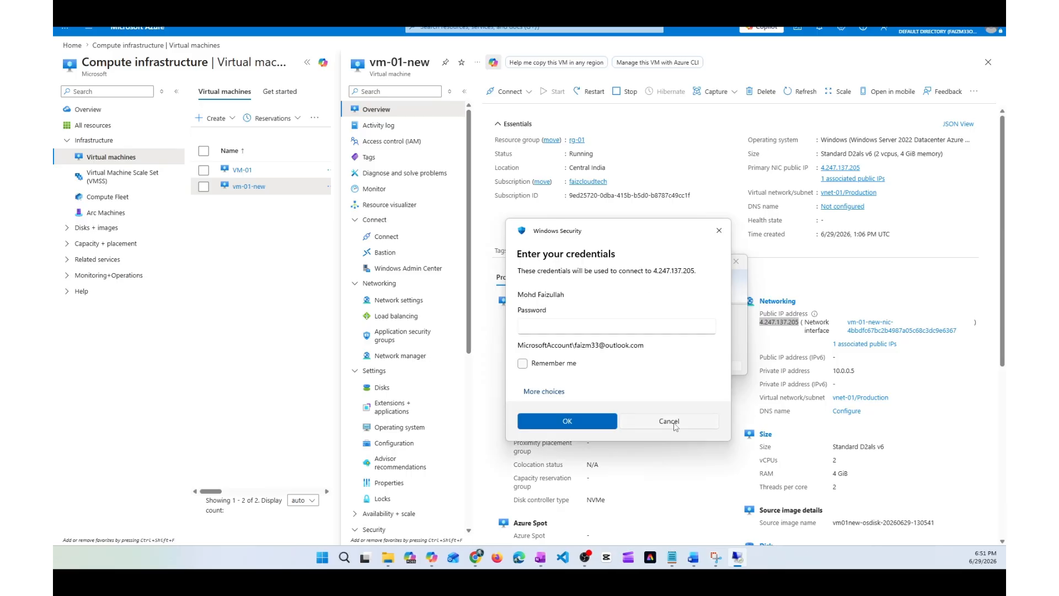
left_click(669, 421)
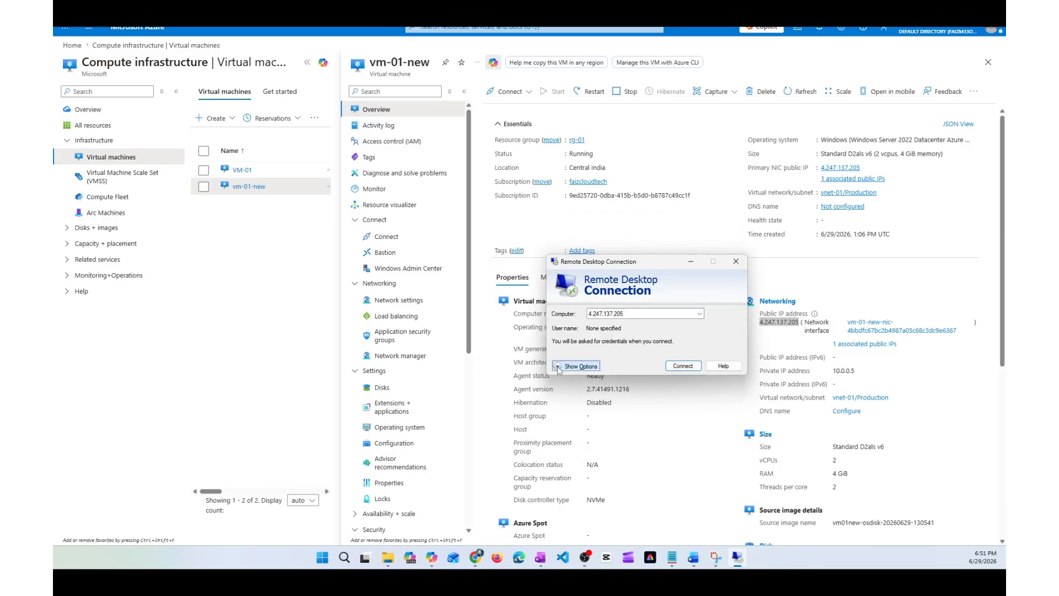
- Show the Remote Desktop connection options, set the user name to azureadmin, and start the connection
left_click(558, 367)
left_click(653, 362)
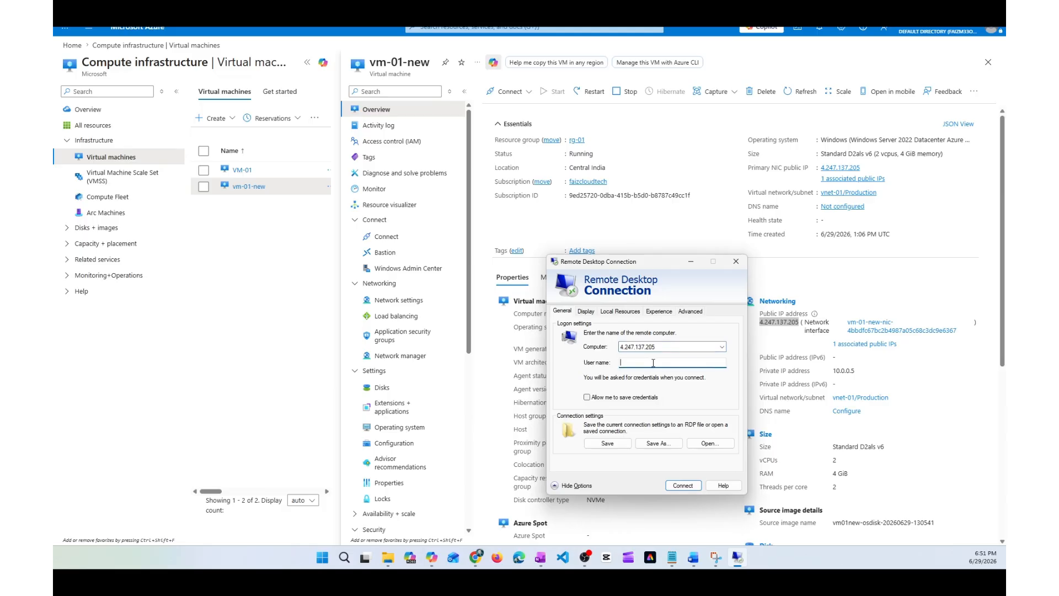
type("azureadmin")
left_click(697, 485)
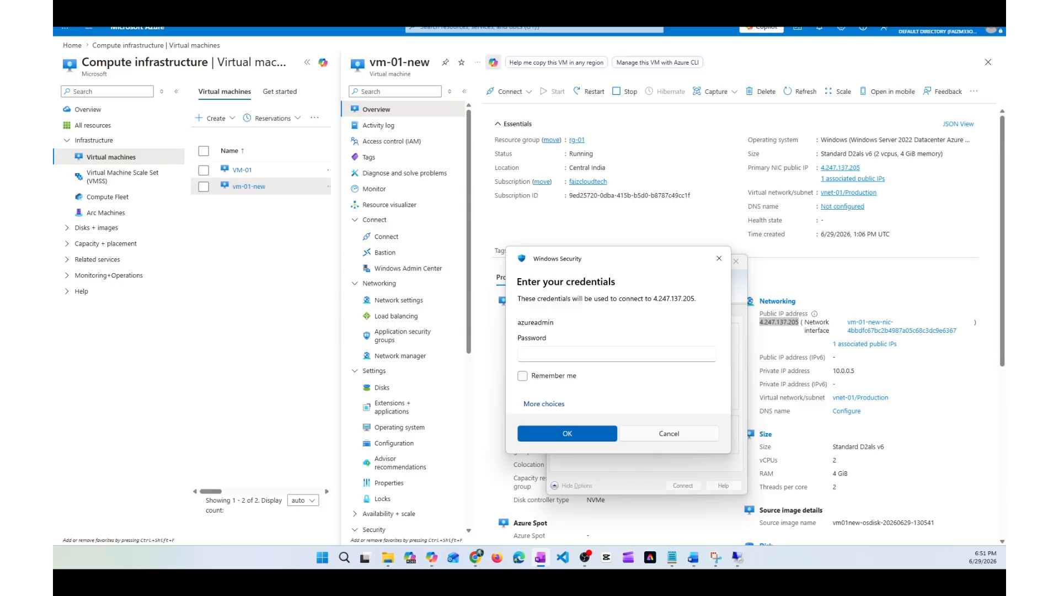
- Sign in with the account password, accept the untrusted certificate, and enlarge the remote session window
left_click(556, 352)
key("ctrl+v")
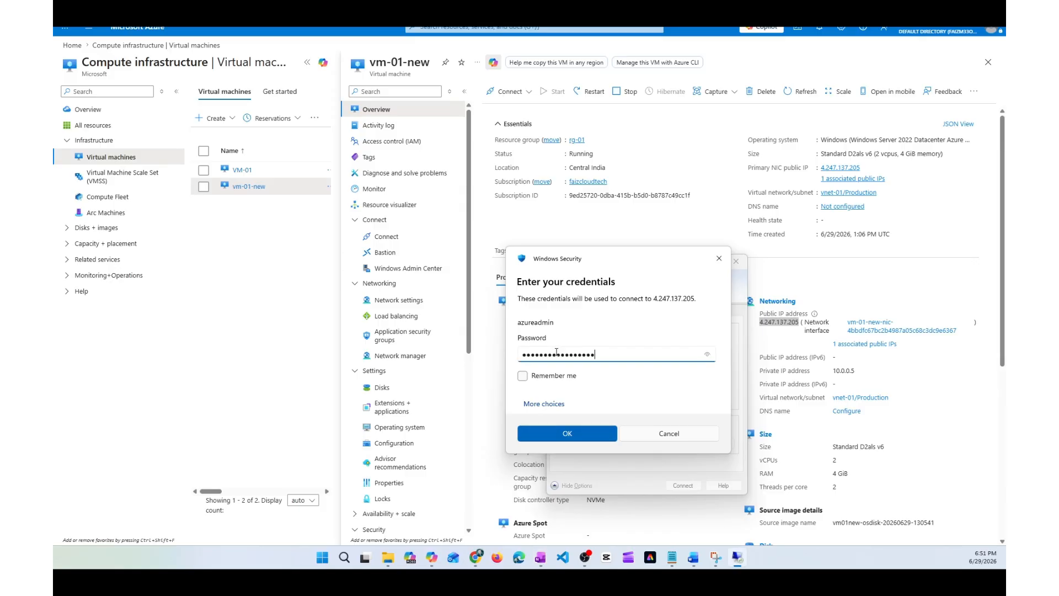
left_click(565, 434)
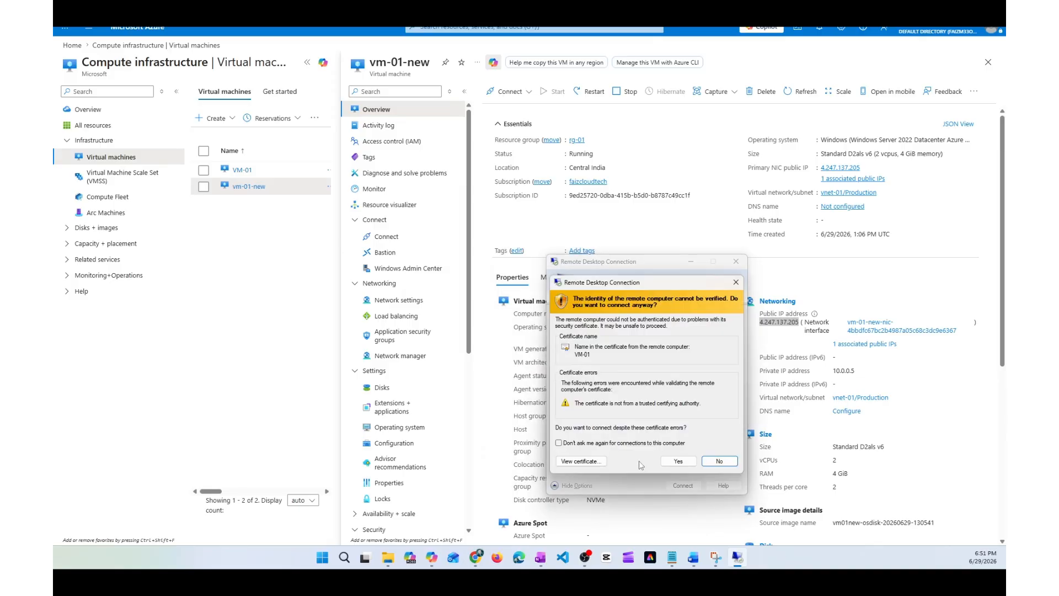
key("Return")
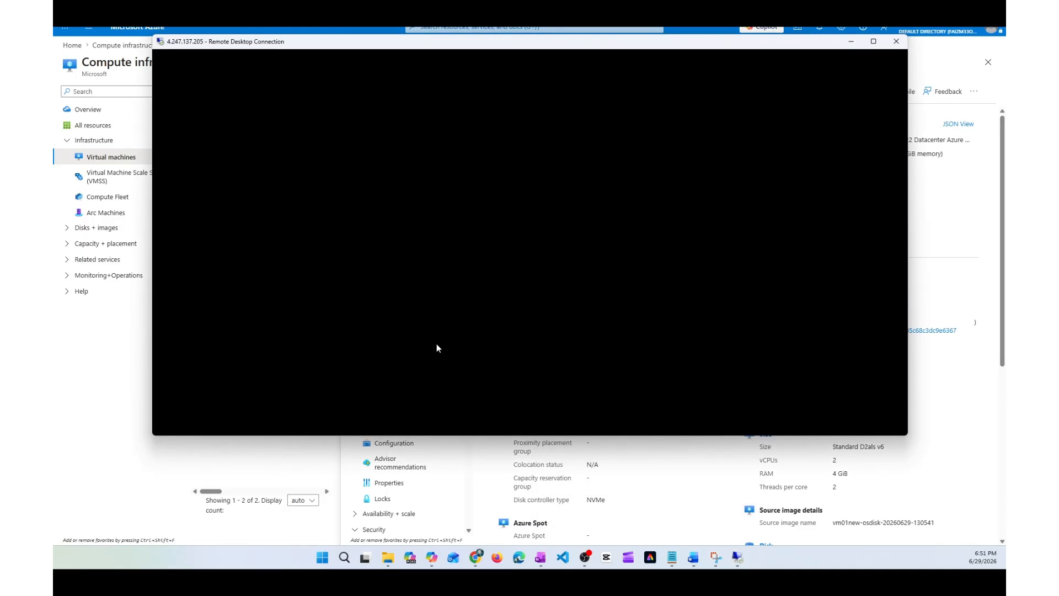
left_click_drag(907, 438, 928, 504)
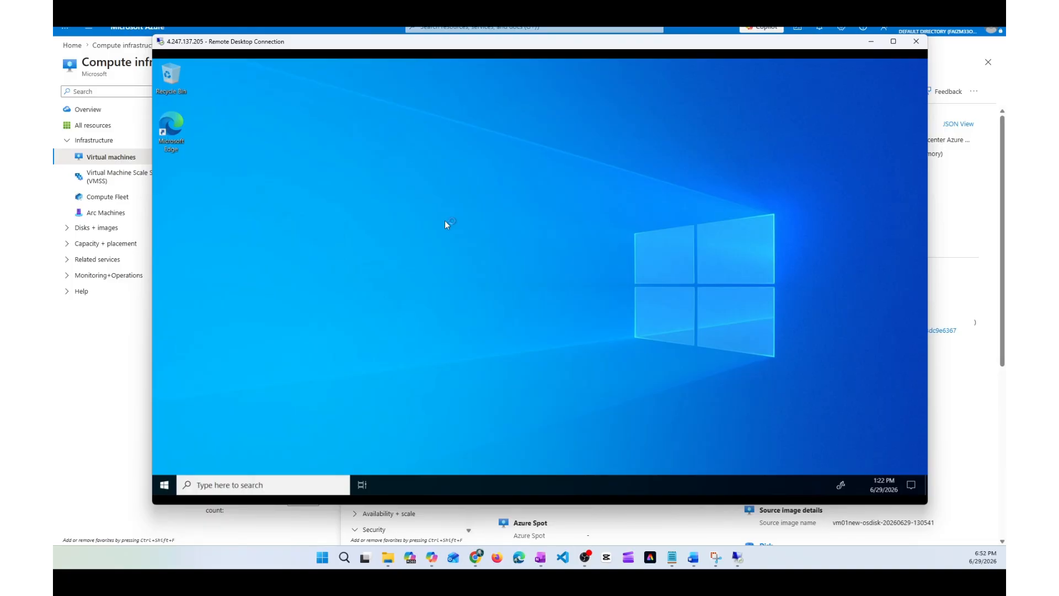
- Browse to the Test folder on the Windows (C:) drive in the restored machine's File Explorer
left_click(165, 487)
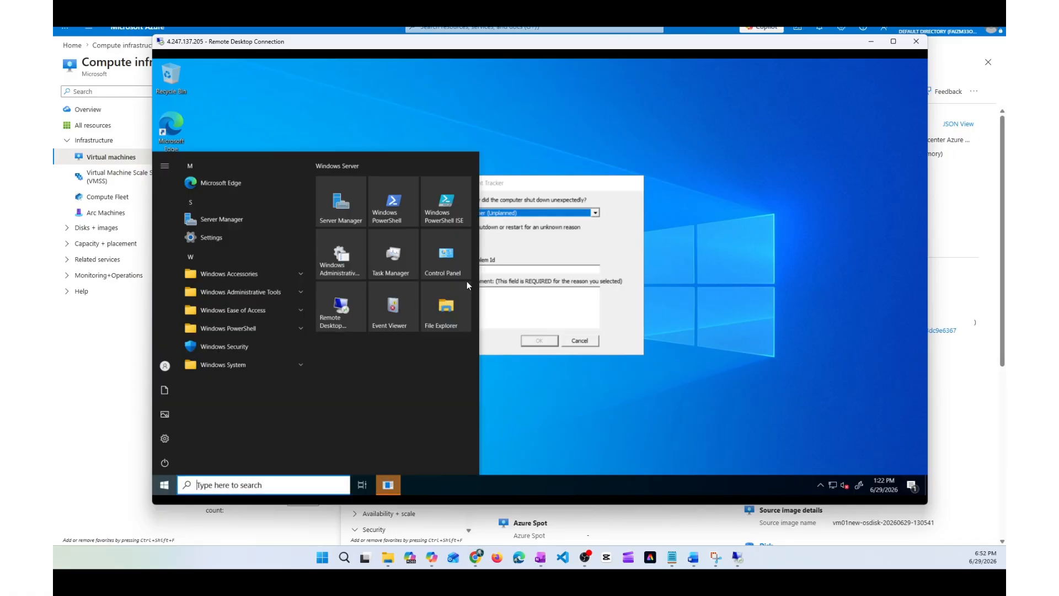
left_click(792, 283)
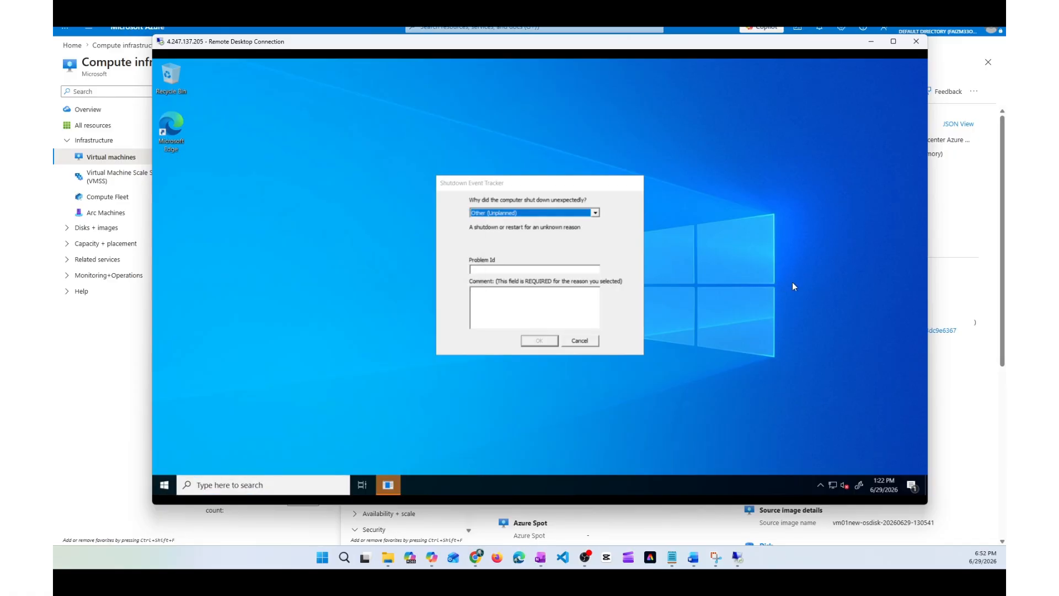
key("super+e")
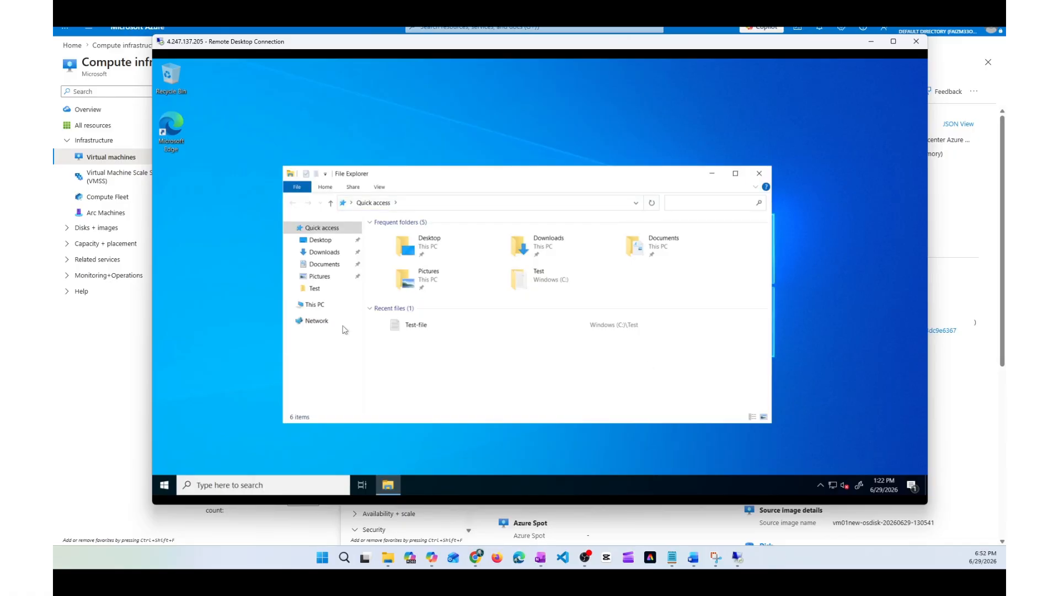
left_click(330, 309)
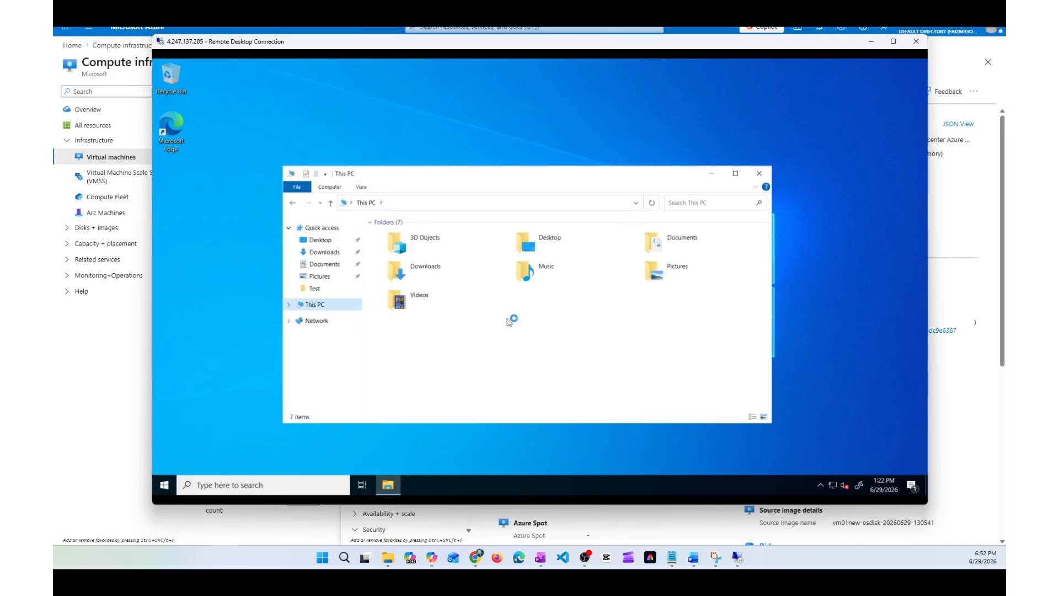
left_click(443, 347)
double_click(442, 348)
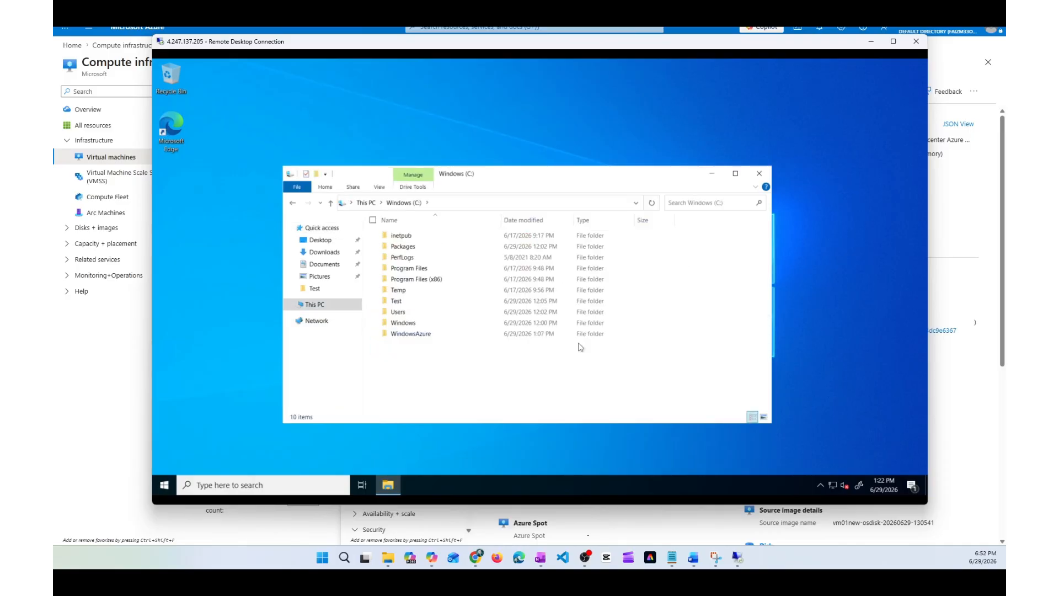
left_click(479, 300)
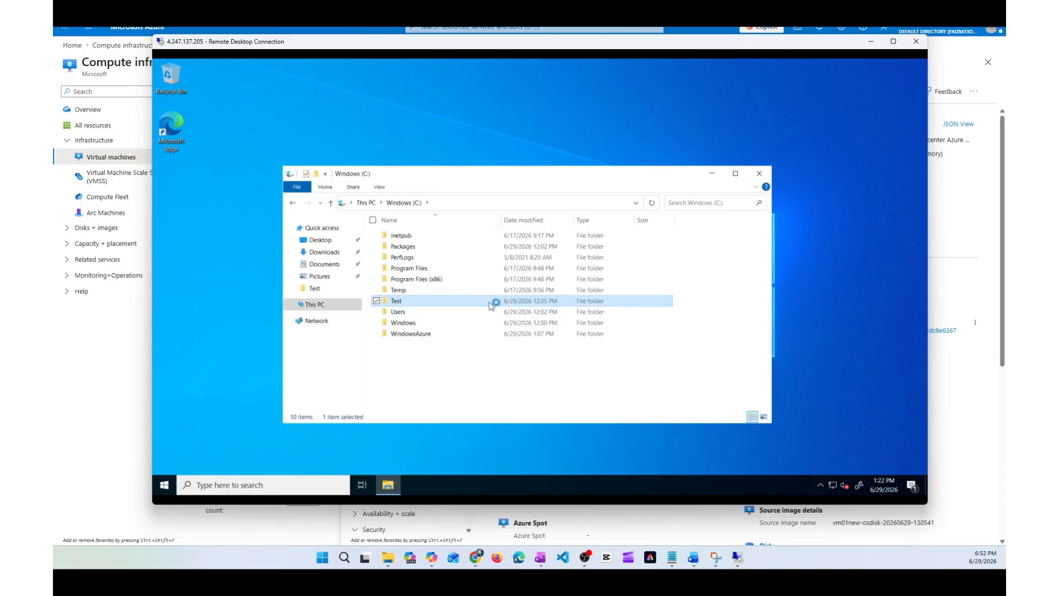
mouse_move(492, 306)
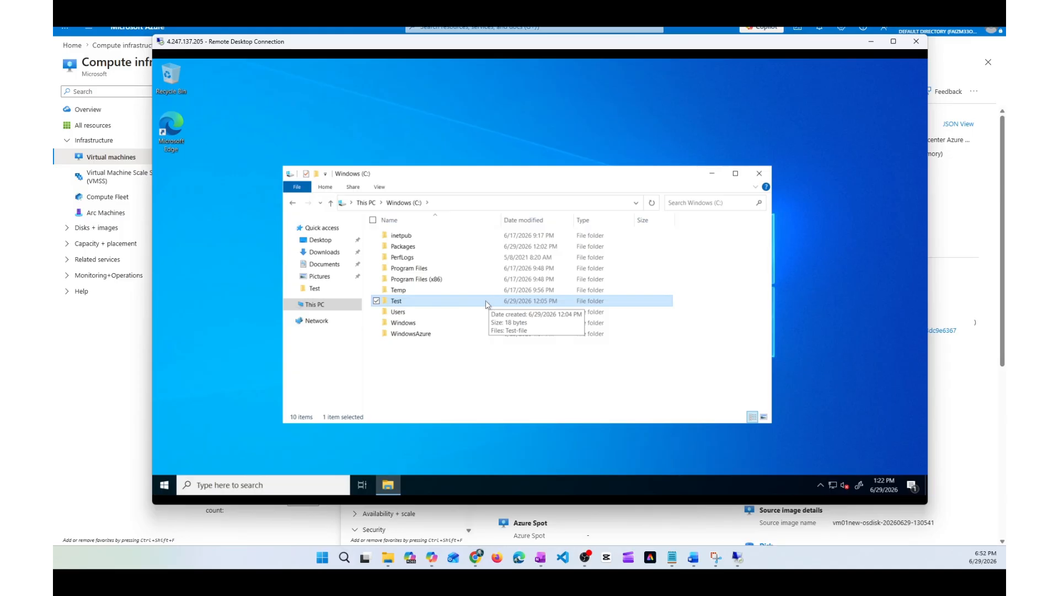
double_click(487, 304)
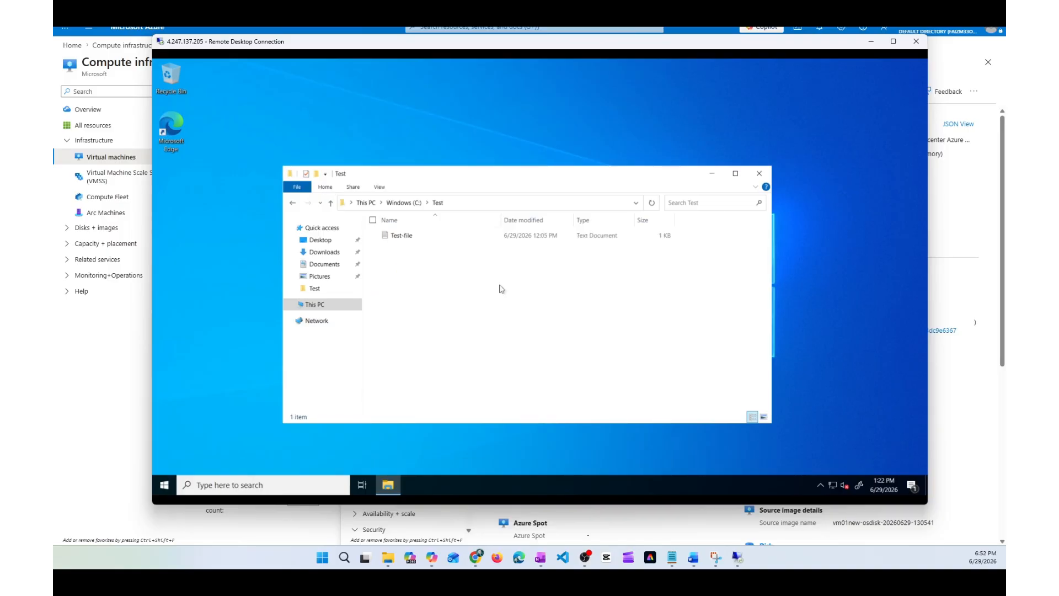
- Open Test-file from the Test folder in Notepad and check its text against the original file
left_click(466, 237)
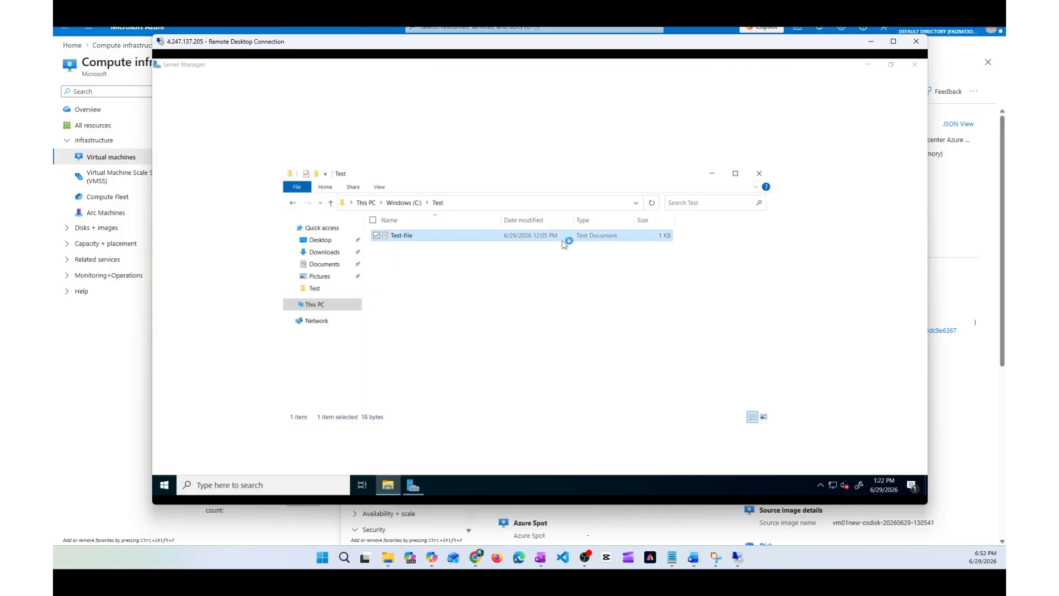
double_click(563, 238)
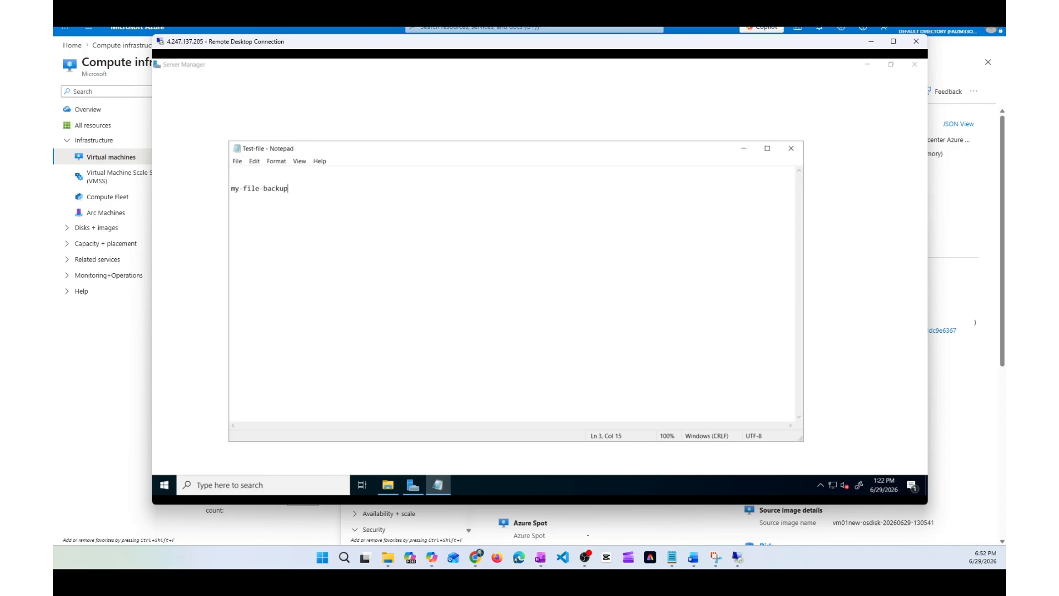
left_click_drag(289, 189, 229, 188)
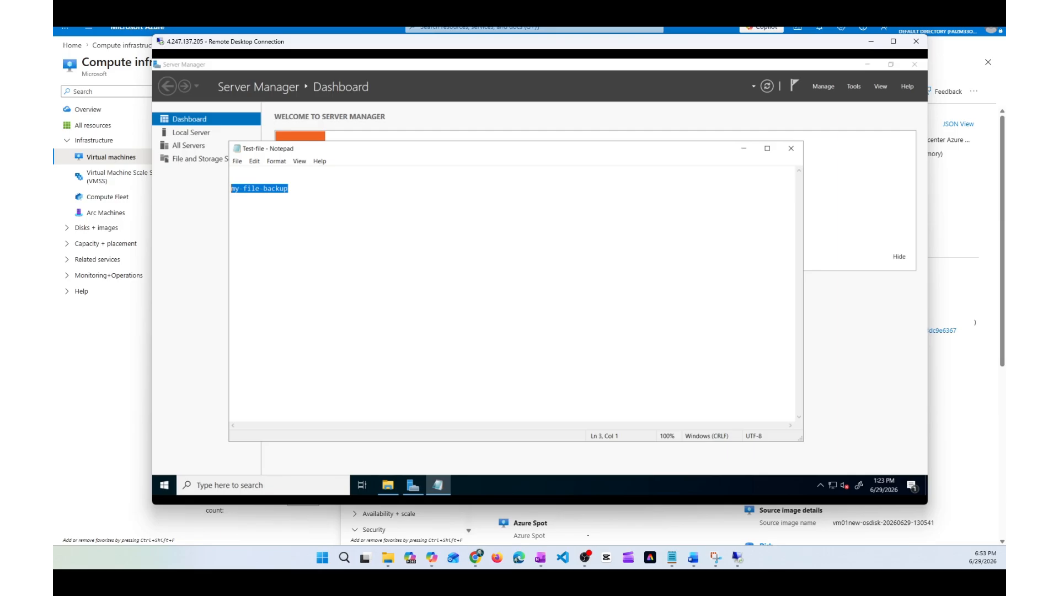
key("alt+Tab")
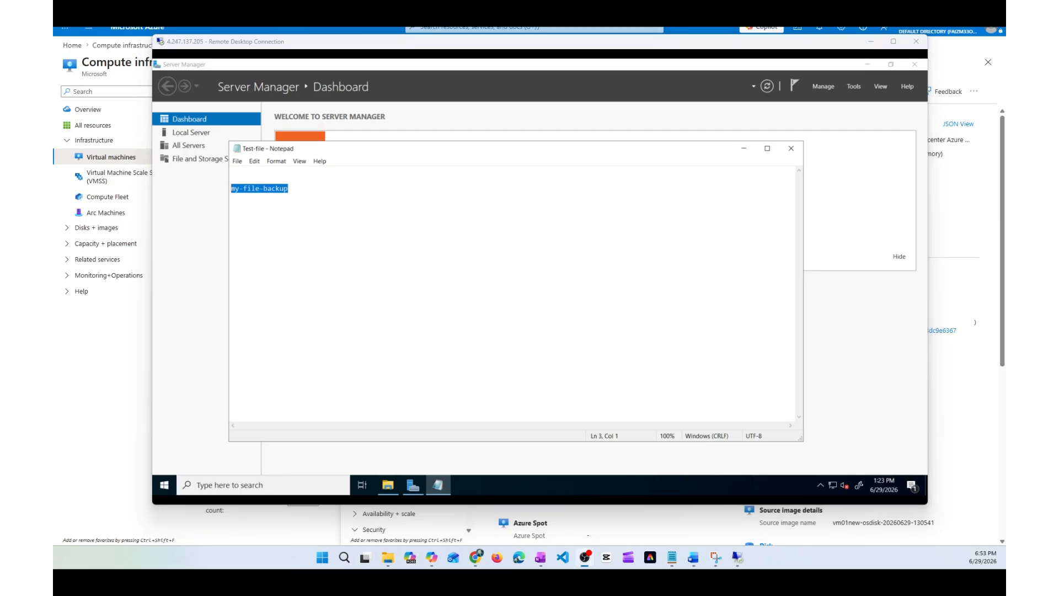